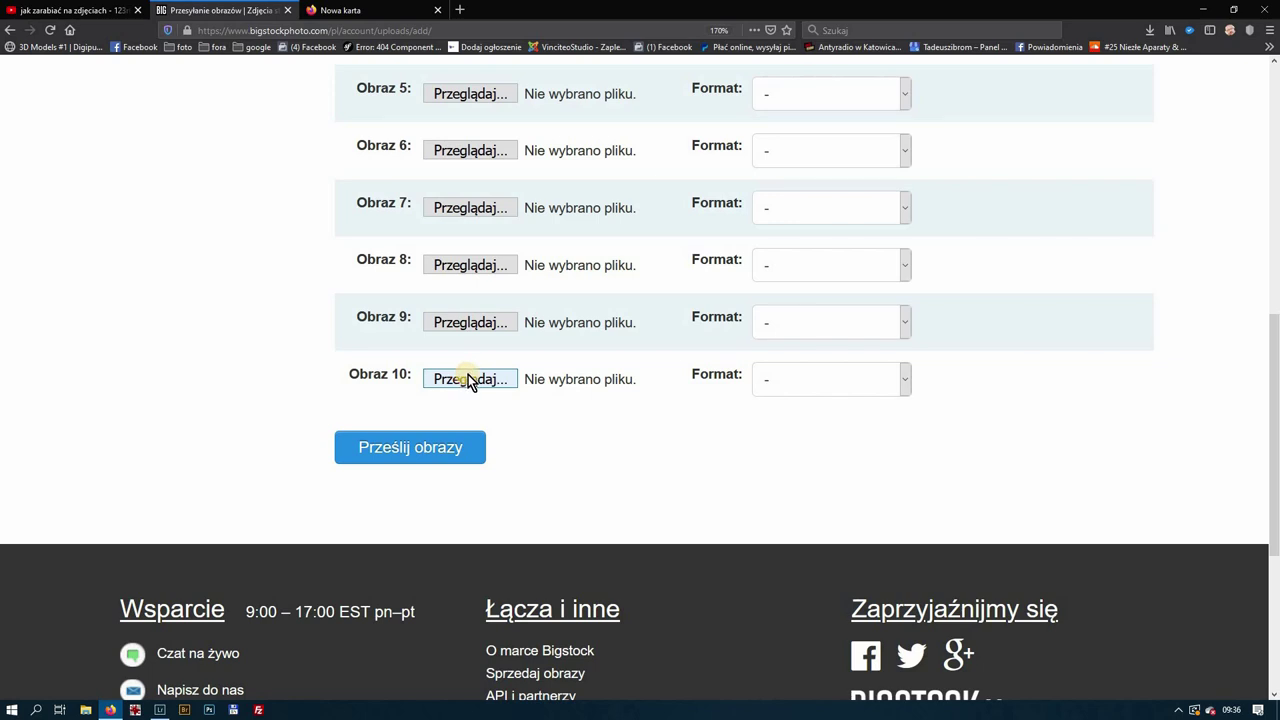
# Choose 20190901-114155.jpg from the Maxtor (F:) drive as the file for Obraz 10
pyautogui.scroll(-3, 371, 349)
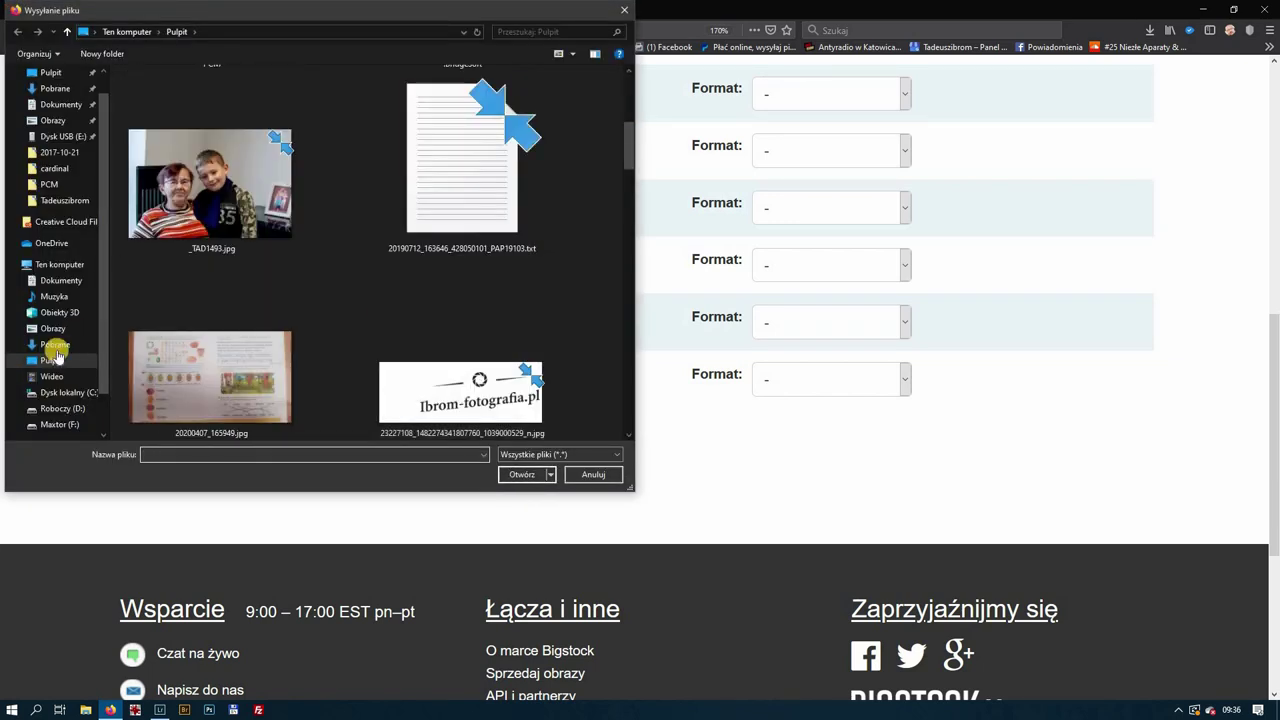
pyautogui.scroll(-1, 75, 362)
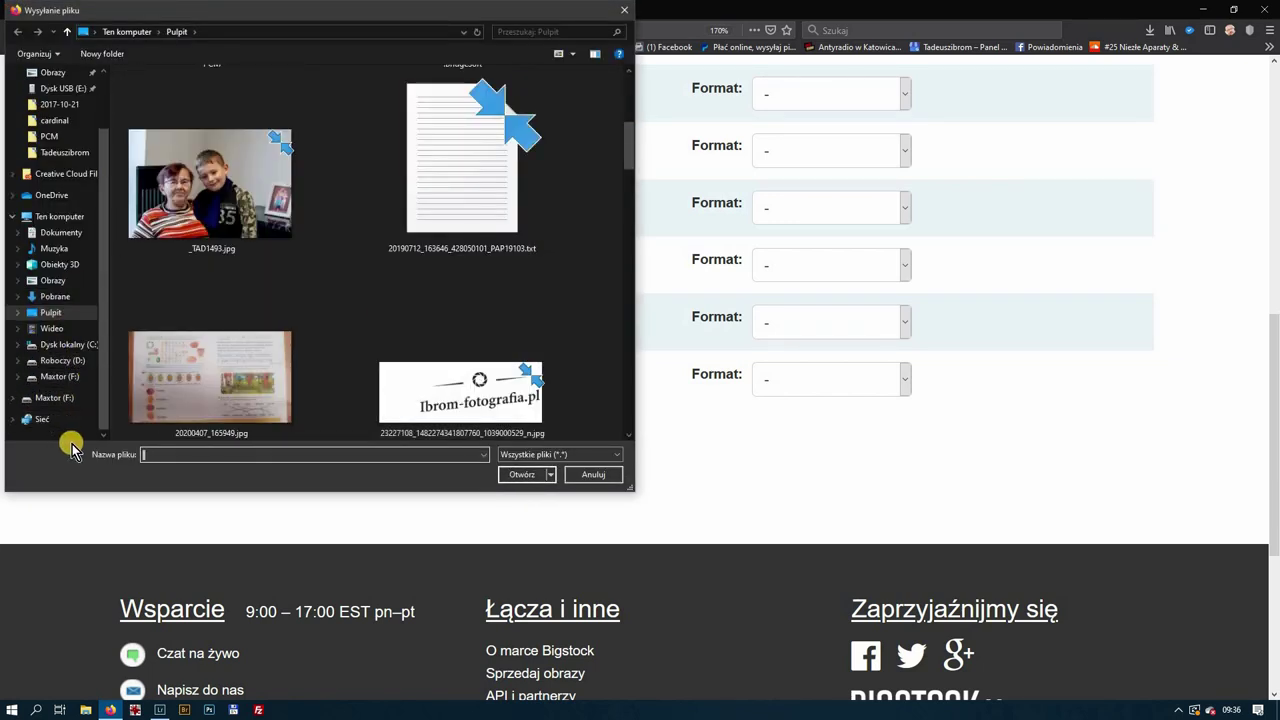
pyautogui.click(62, 399)
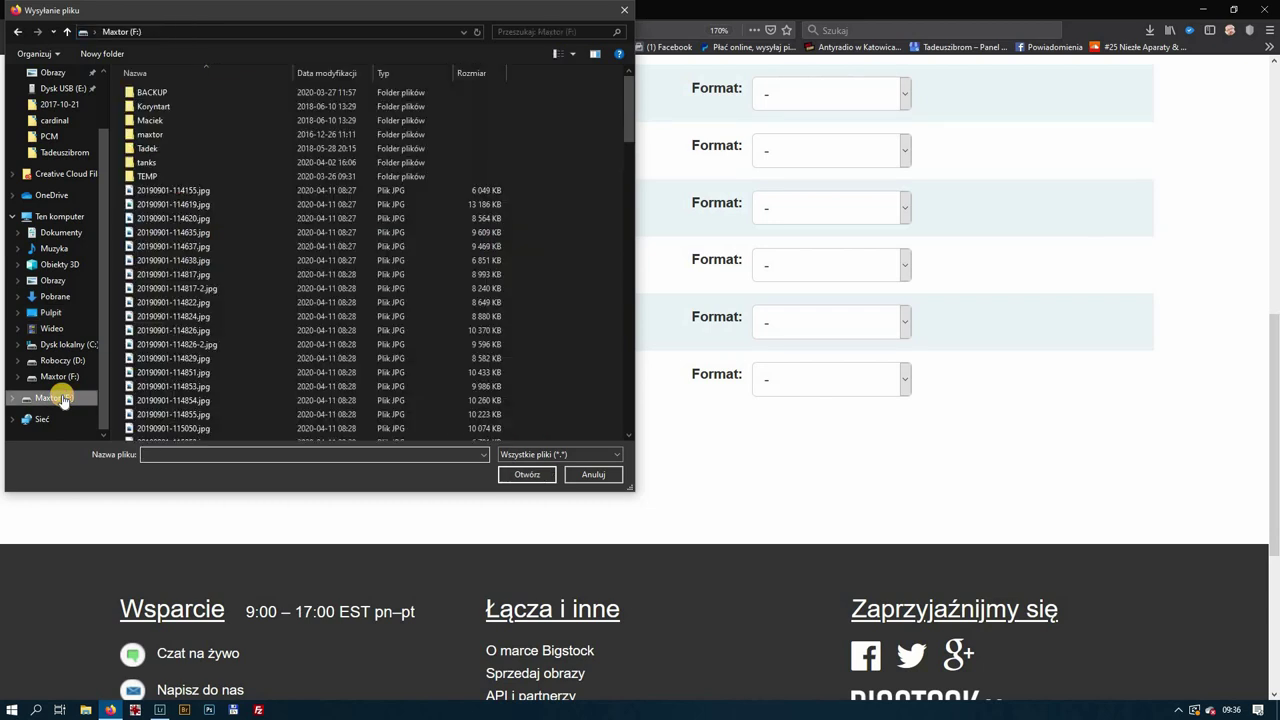
pyautogui.click(205, 190)
pyautogui.click(539, 478)
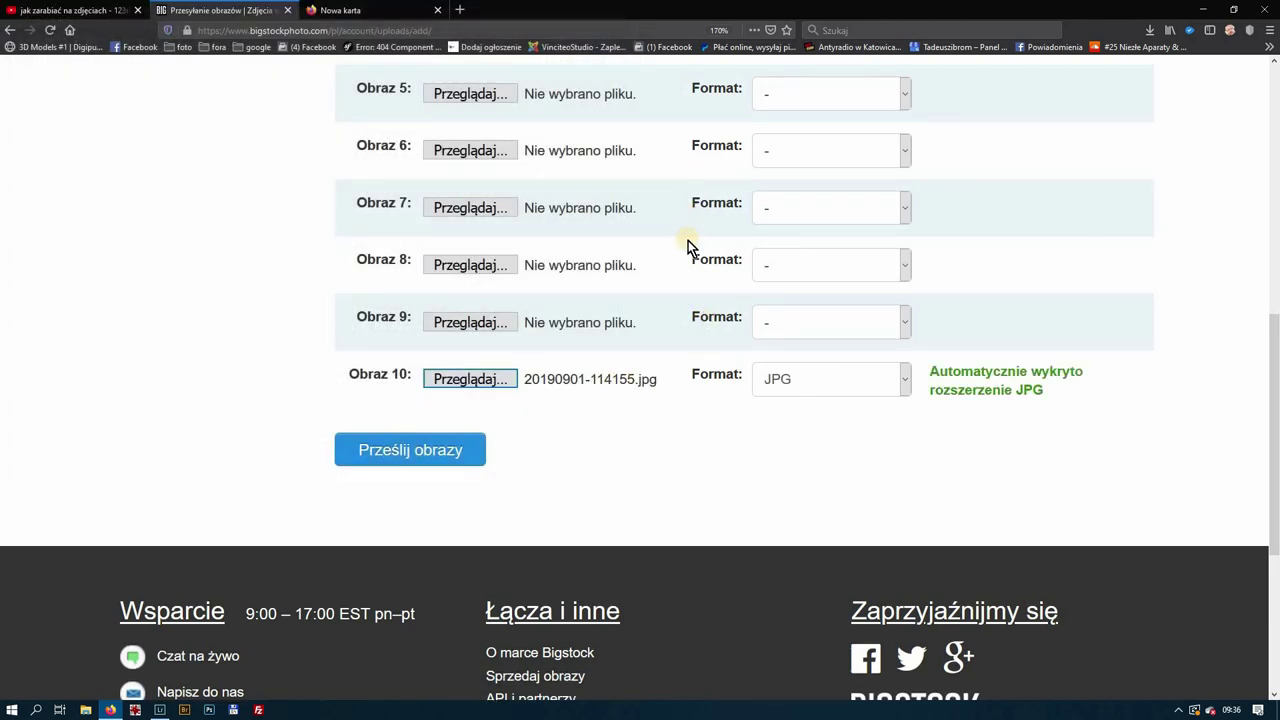
pyautogui.scroll(3, 523, 273)
pyautogui.scroll(-5, 505, 330)
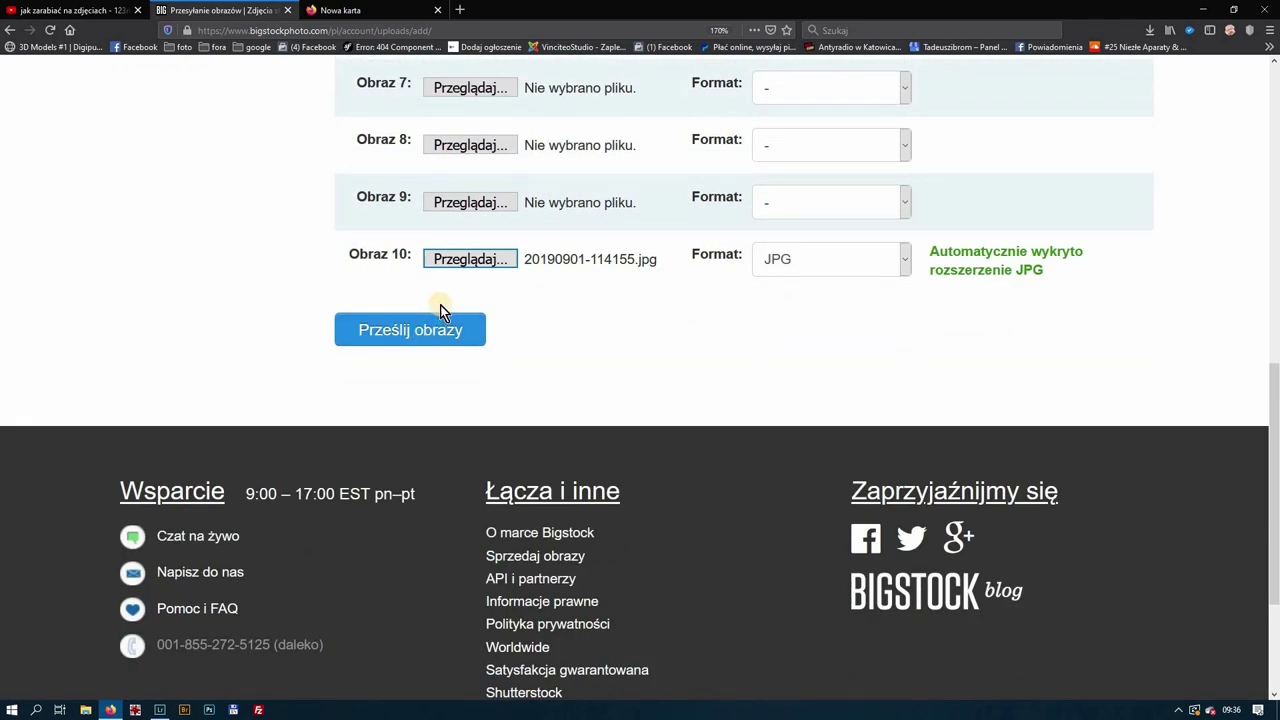
pyautogui.scroll(9, 443, 312)
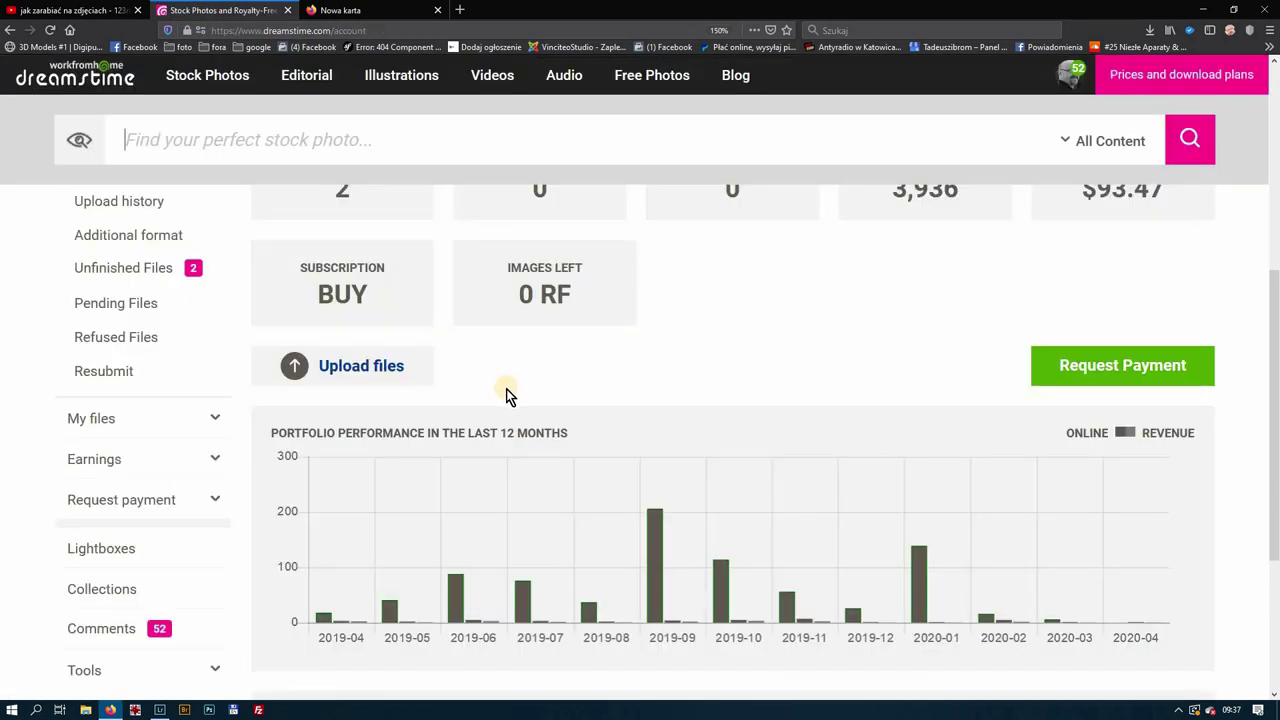
# Open the Dreamstime upload page from the account overview and bring its file drop area into view
pyautogui.scroll(-3, 506, 395)
pyautogui.scroll(3, 314, 400)
pyautogui.click(367, 368)
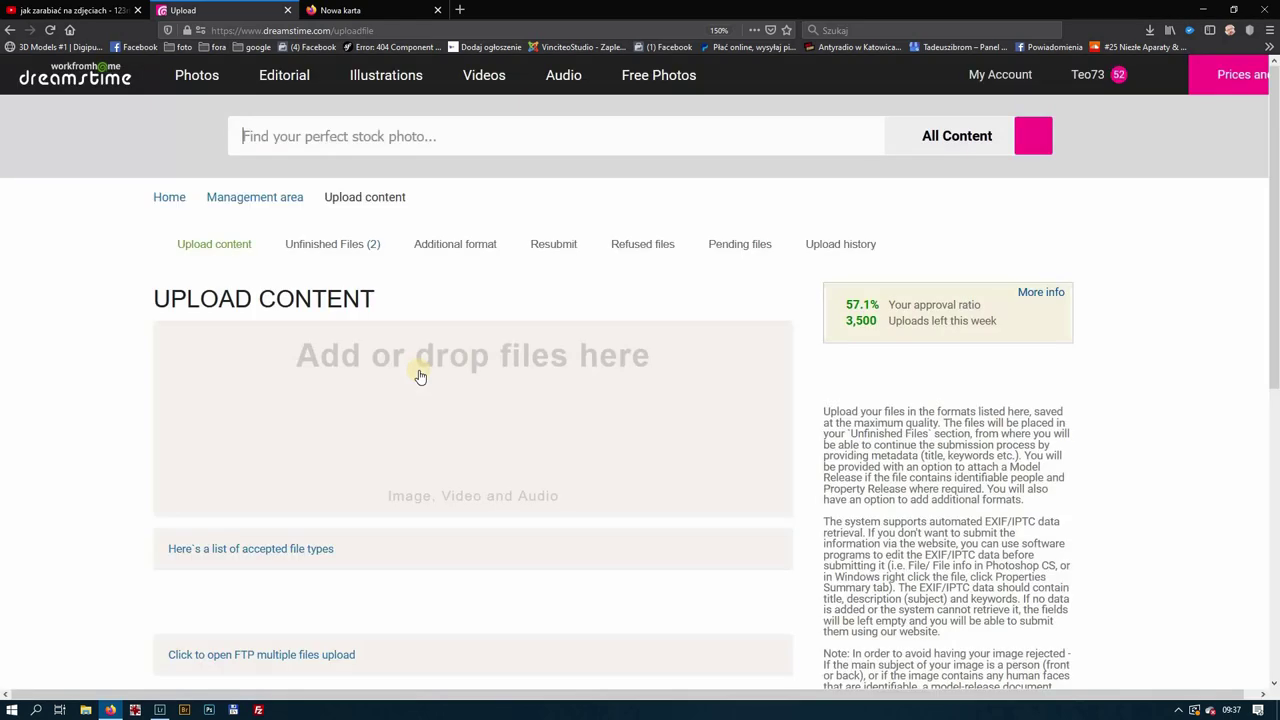
pyautogui.scroll(-1, 430, 362)
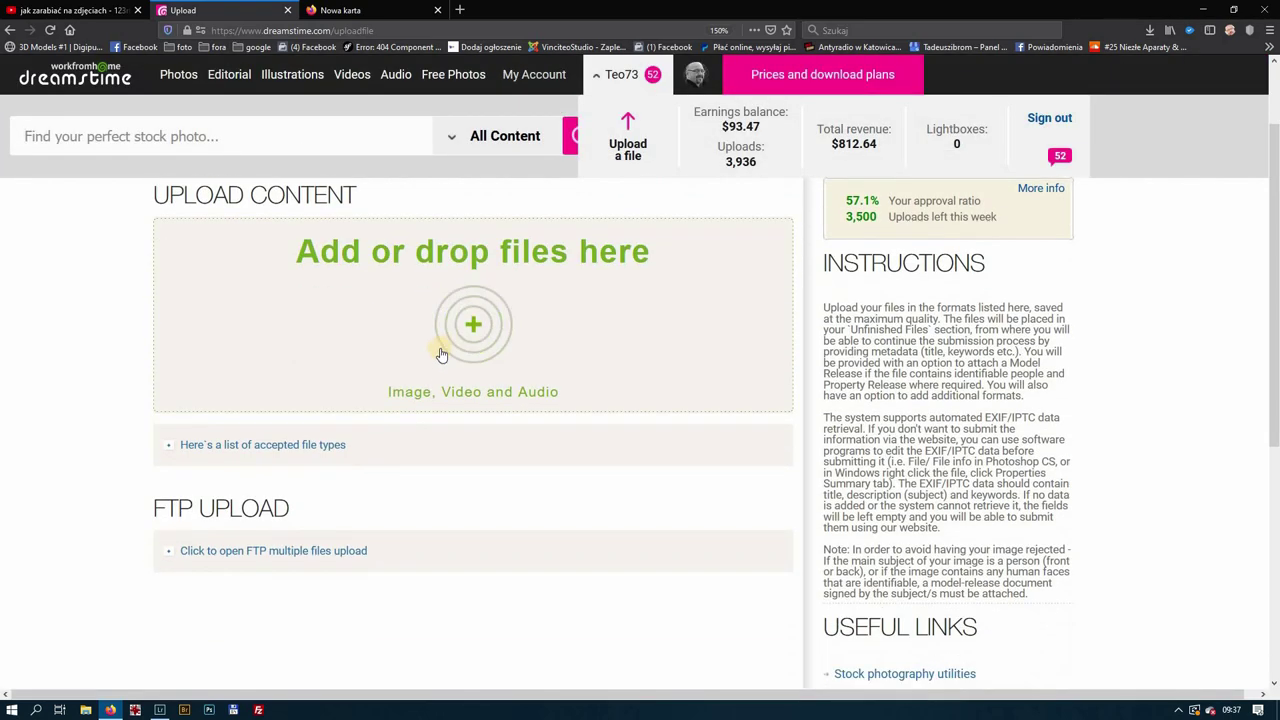
# Add all photos from 20190901-114155.jpg through 20190901-143322.jpg on the Maxtor (F:) drive to the Dreamstime upload
pyautogui.click(490, 340)
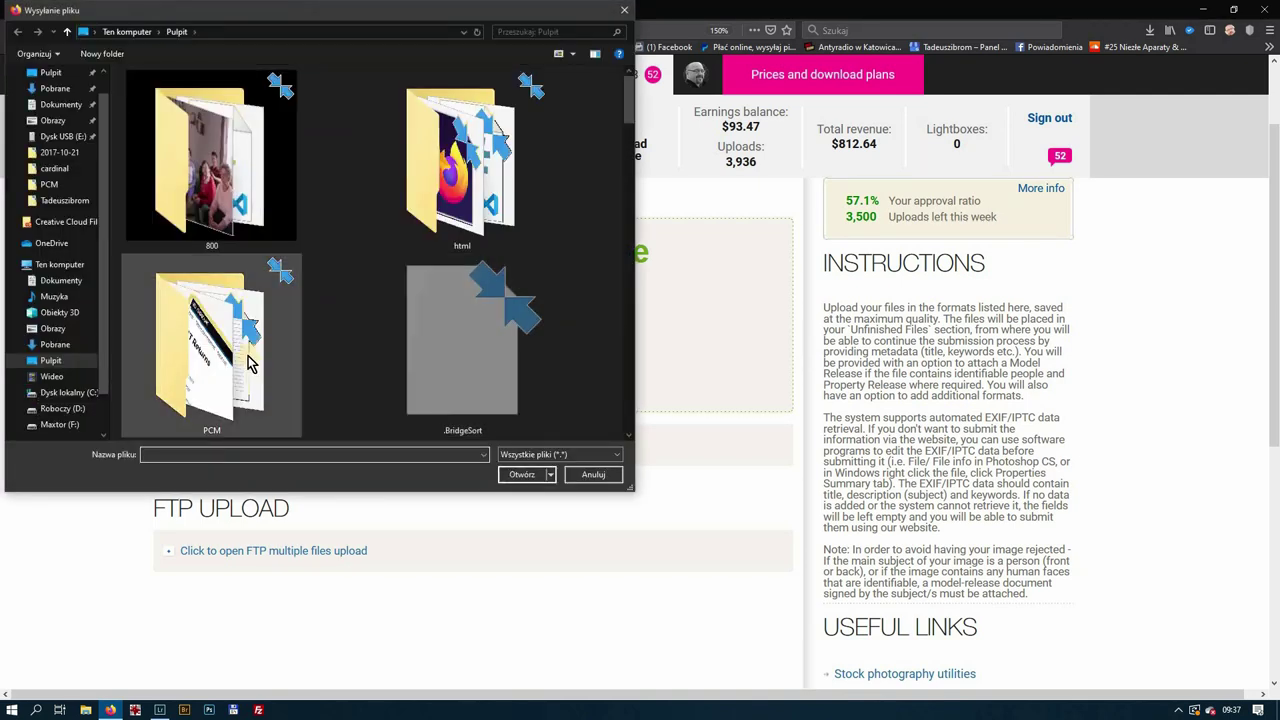
pyautogui.scroll(-3, 250, 362)
pyautogui.scroll(-1, 60, 395)
pyautogui.click(62, 400)
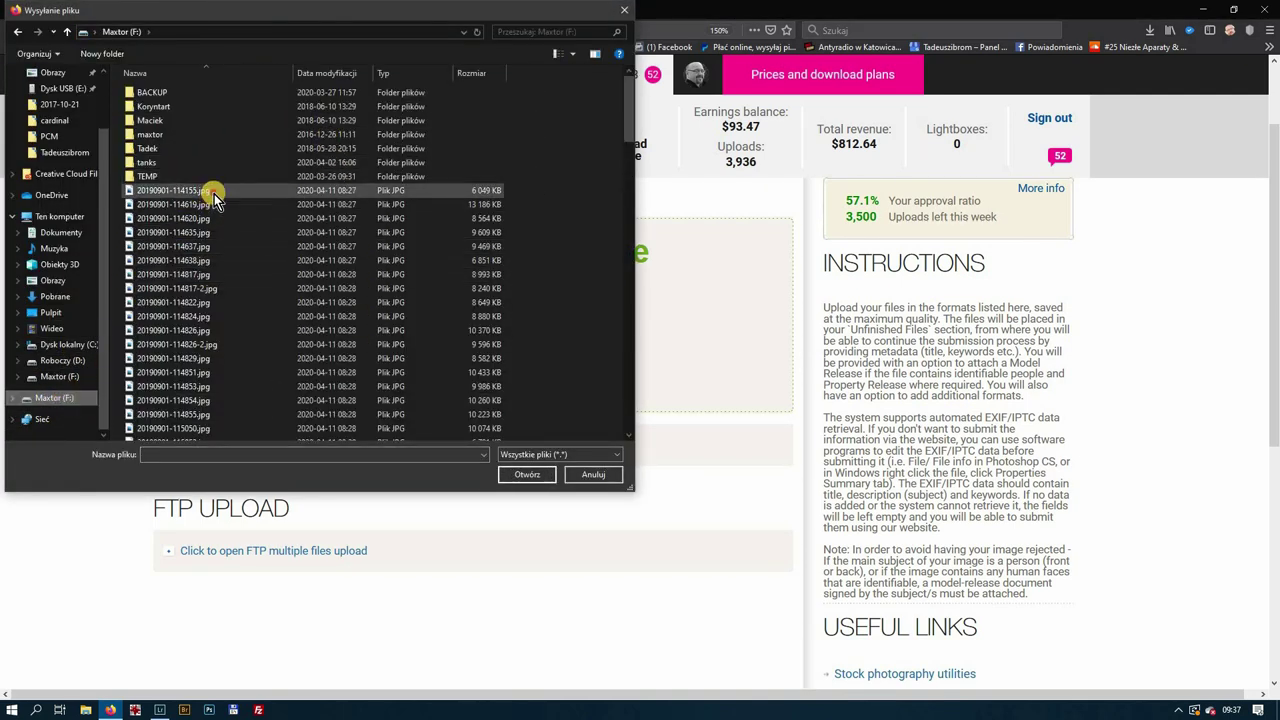
pyautogui.click(215, 193)
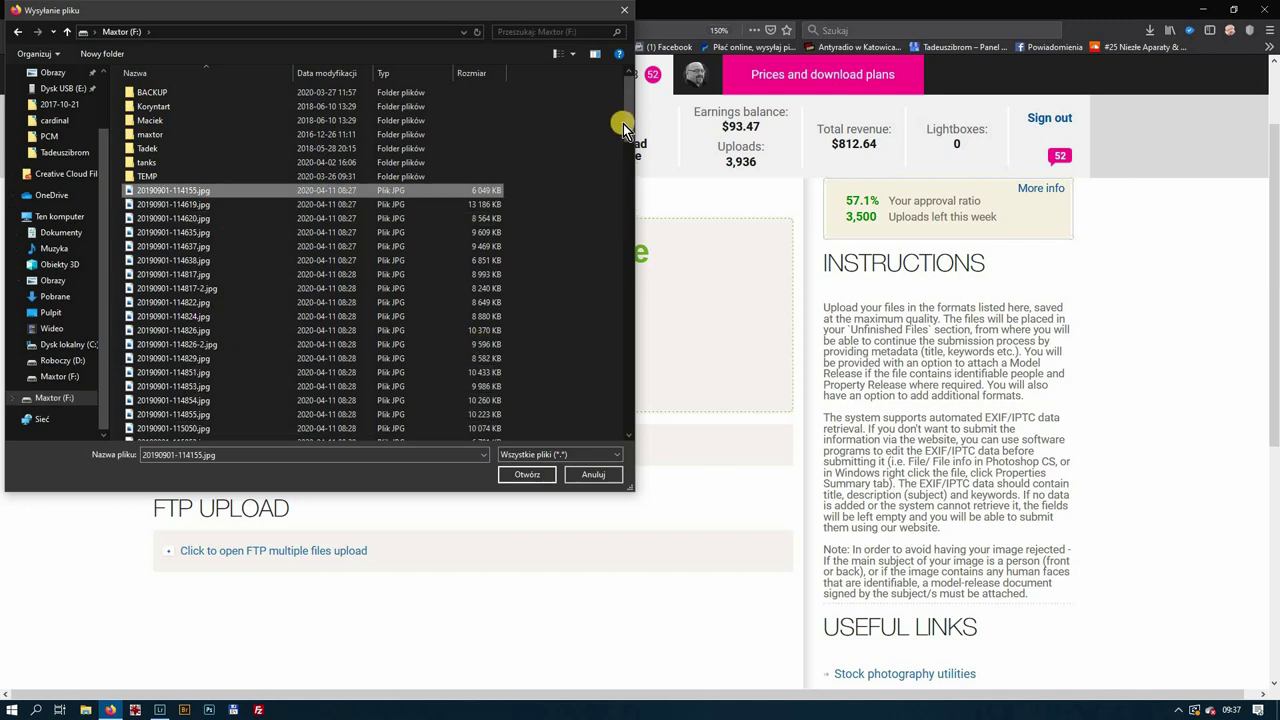
pyautogui.moveTo(626, 123); pyautogui.dragTo(660, 432)
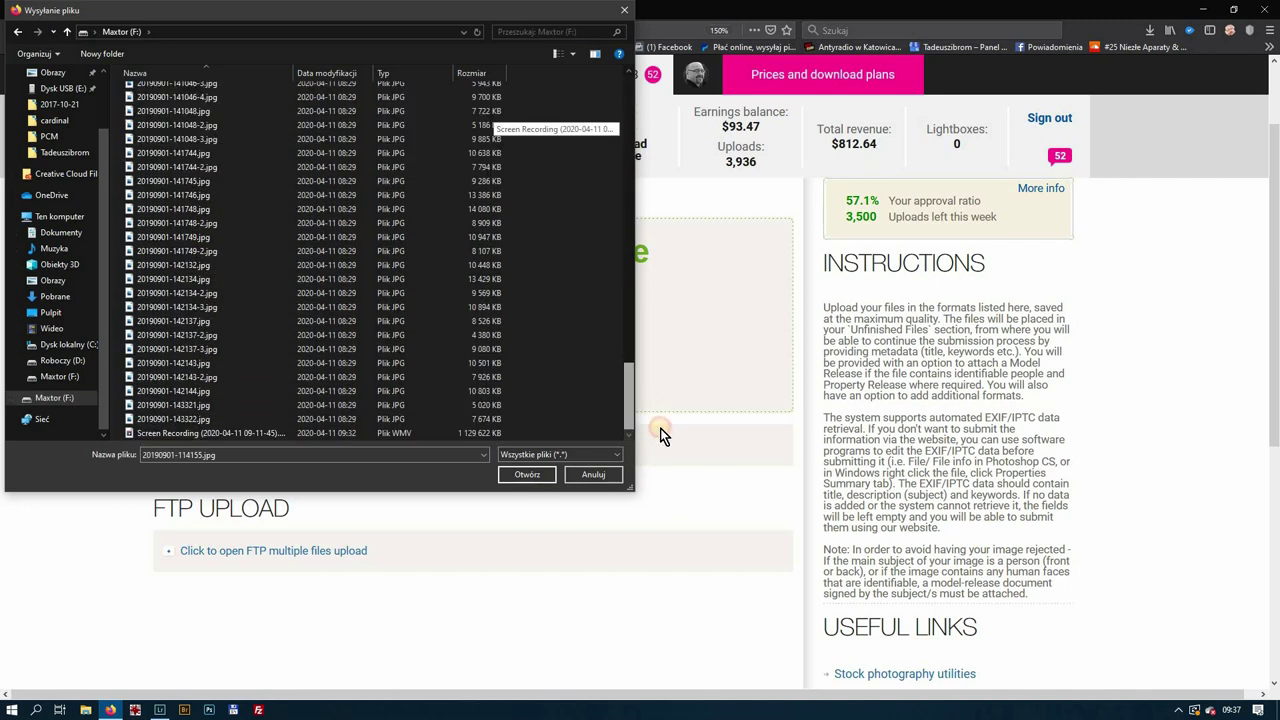
pyautogui.keyDown('shift'); pyautogui.click(366, 420); pyautogui.keyUp('shift')
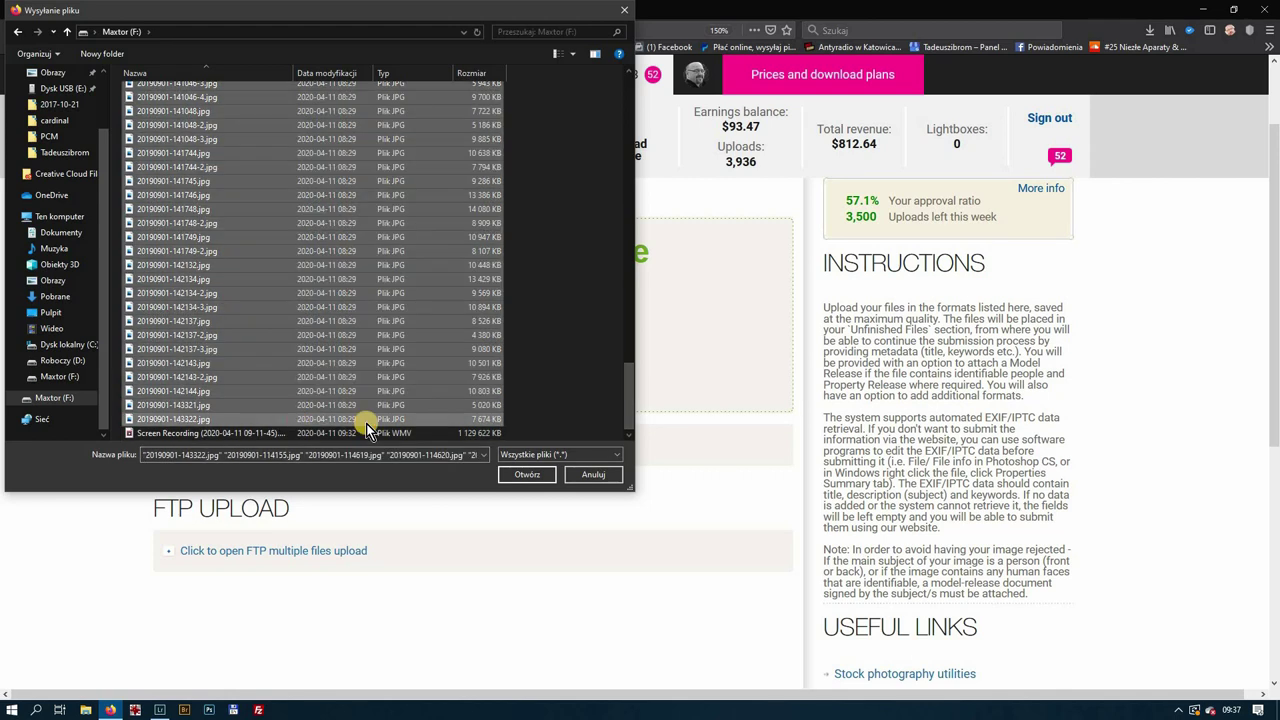
pyautogui.click(530, 474)
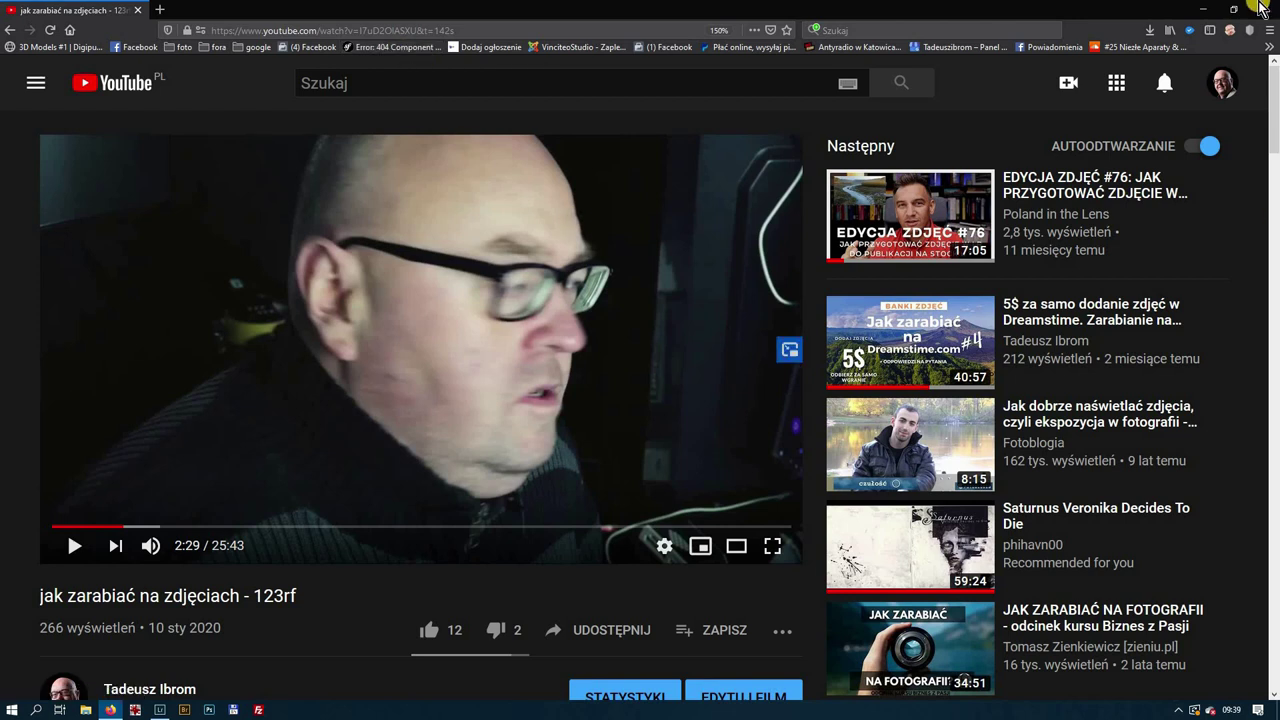
# Switch to Total Commander, pass its shareware notice with number 2, and show drive F in the second file pane
pyautogui.click(1201, 9)
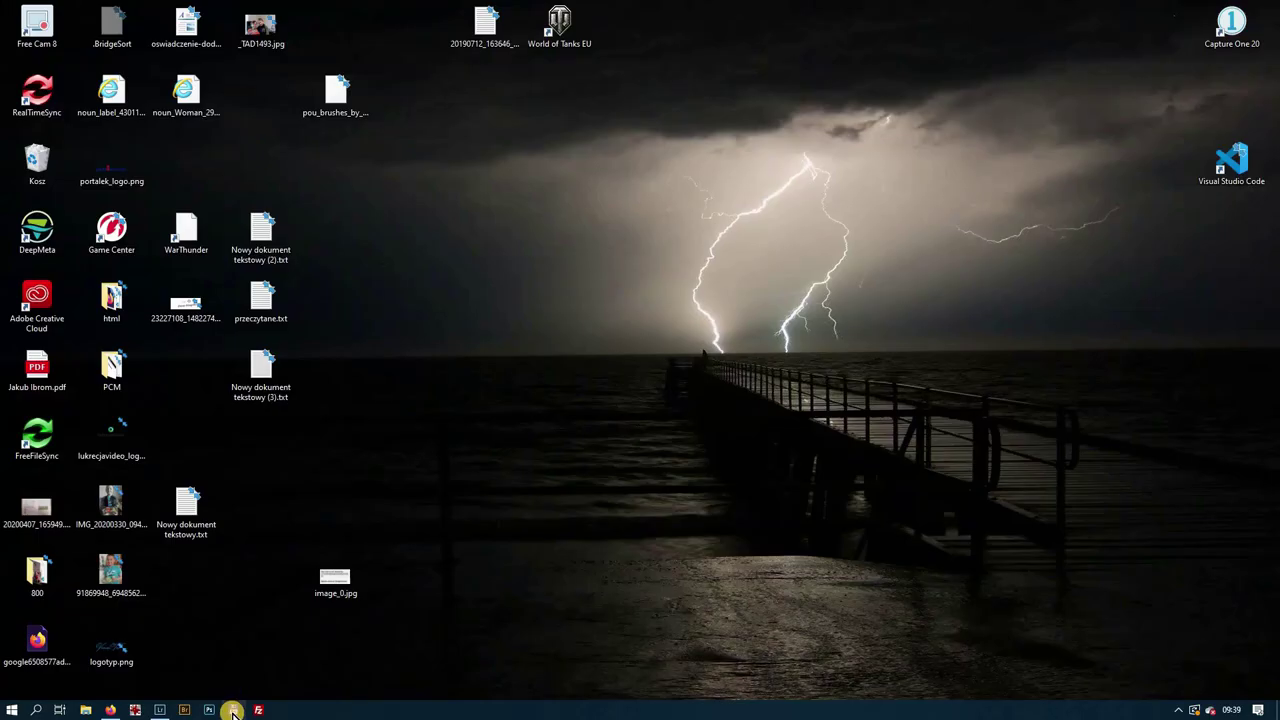
pyautogui.click(233, 710)
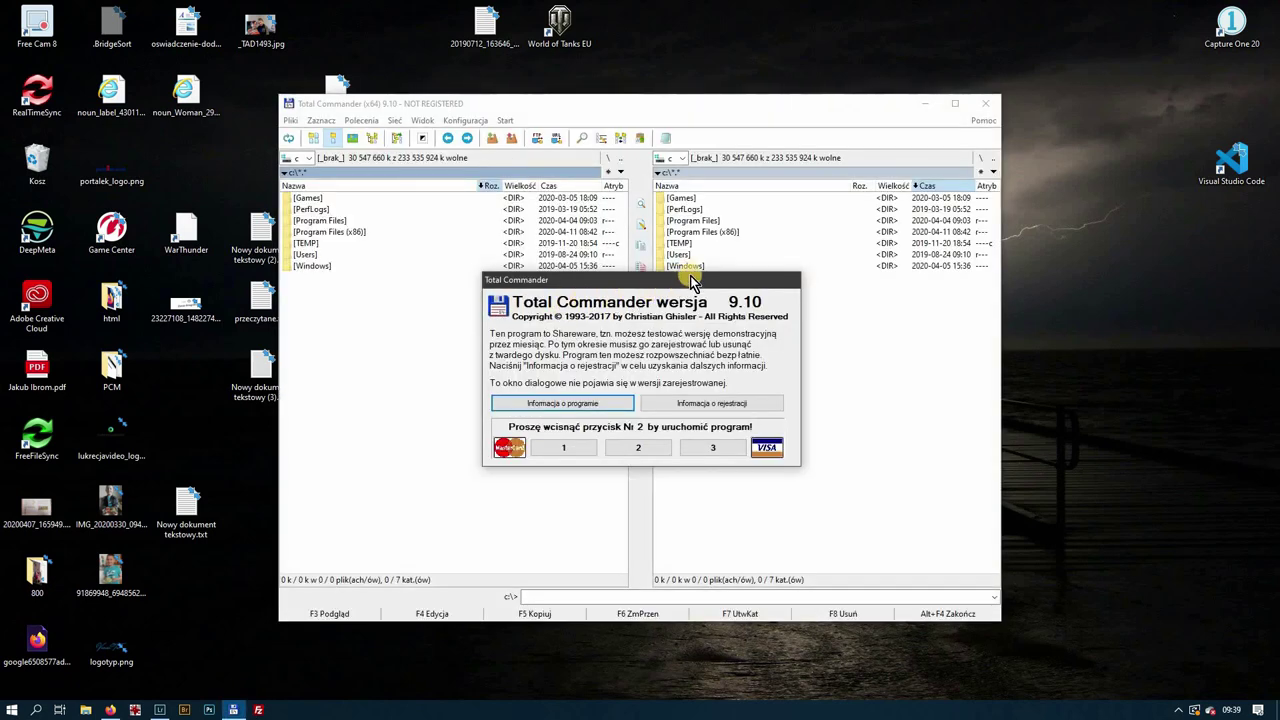
pyautogui.click(650, 448)
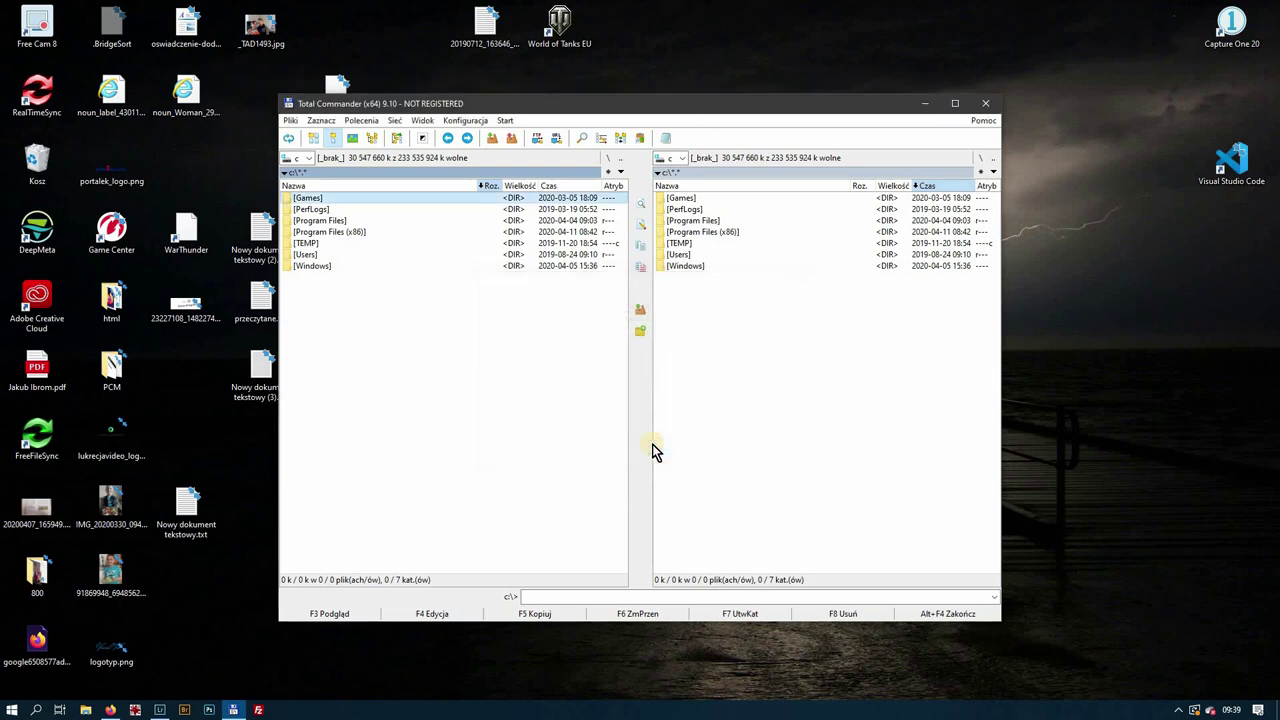
pyautogui.click(681, 159)
pyautogui.click(731, 205)
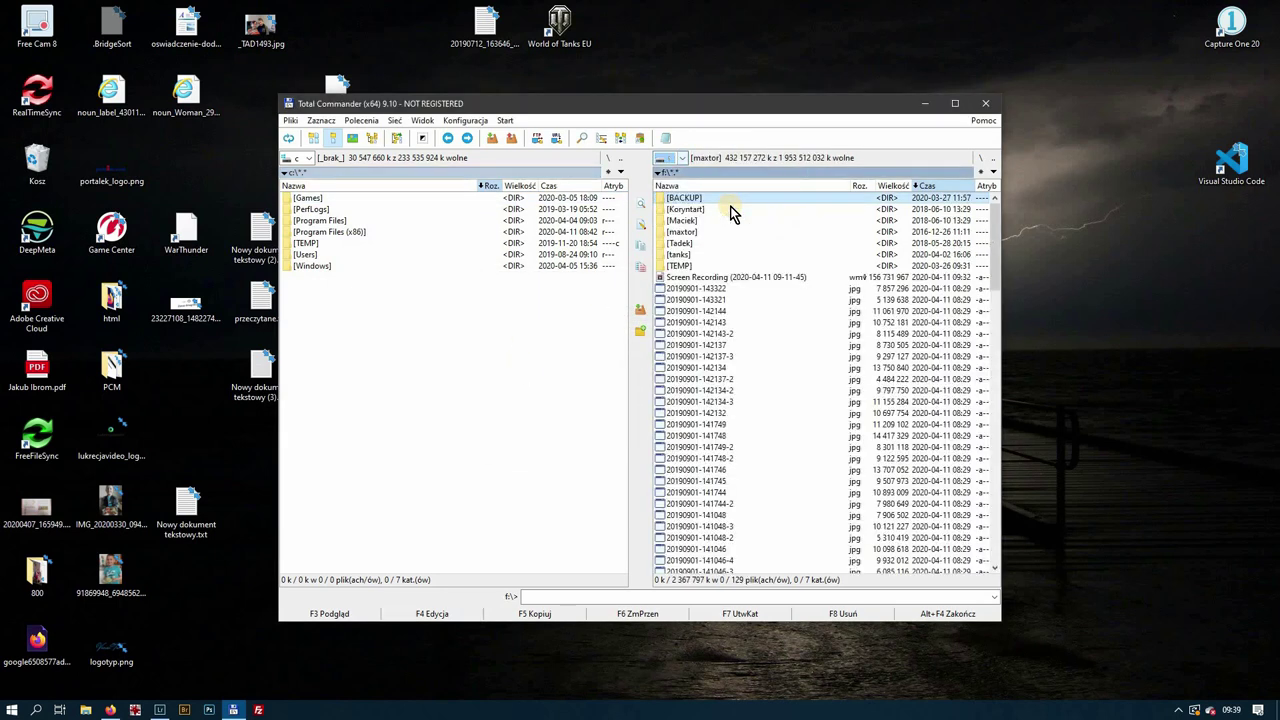
# Make the drive C pane active and connect it to the saved 123rf FTP server
pyautogui.click(722, 287)
pyautogui.press('Tab')
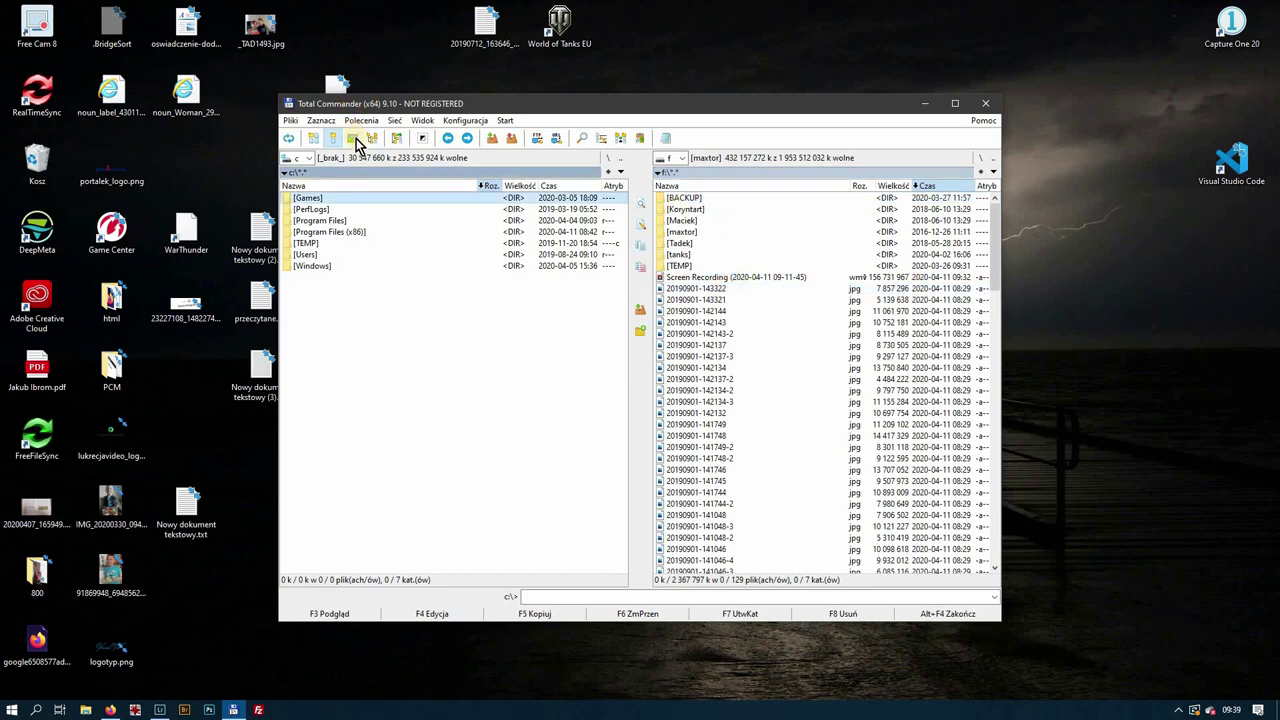
pyautogui.click(396, 121)
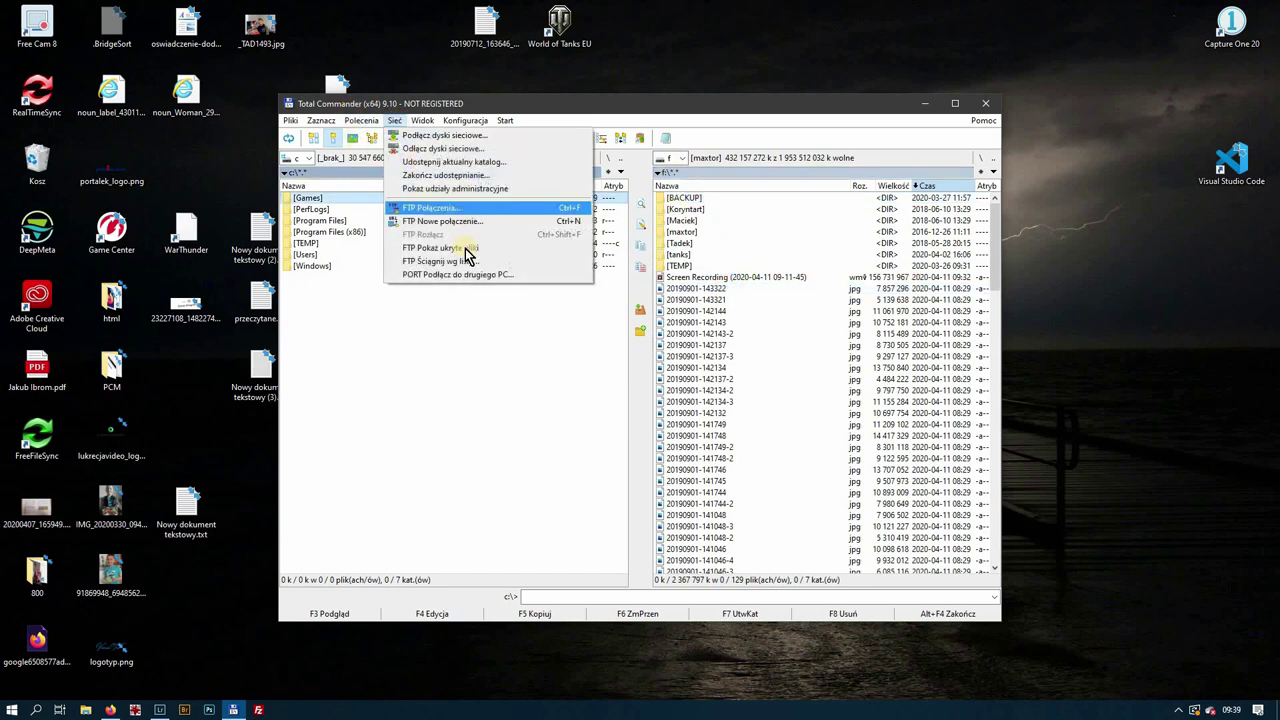
pyautogui.click(461, 207)
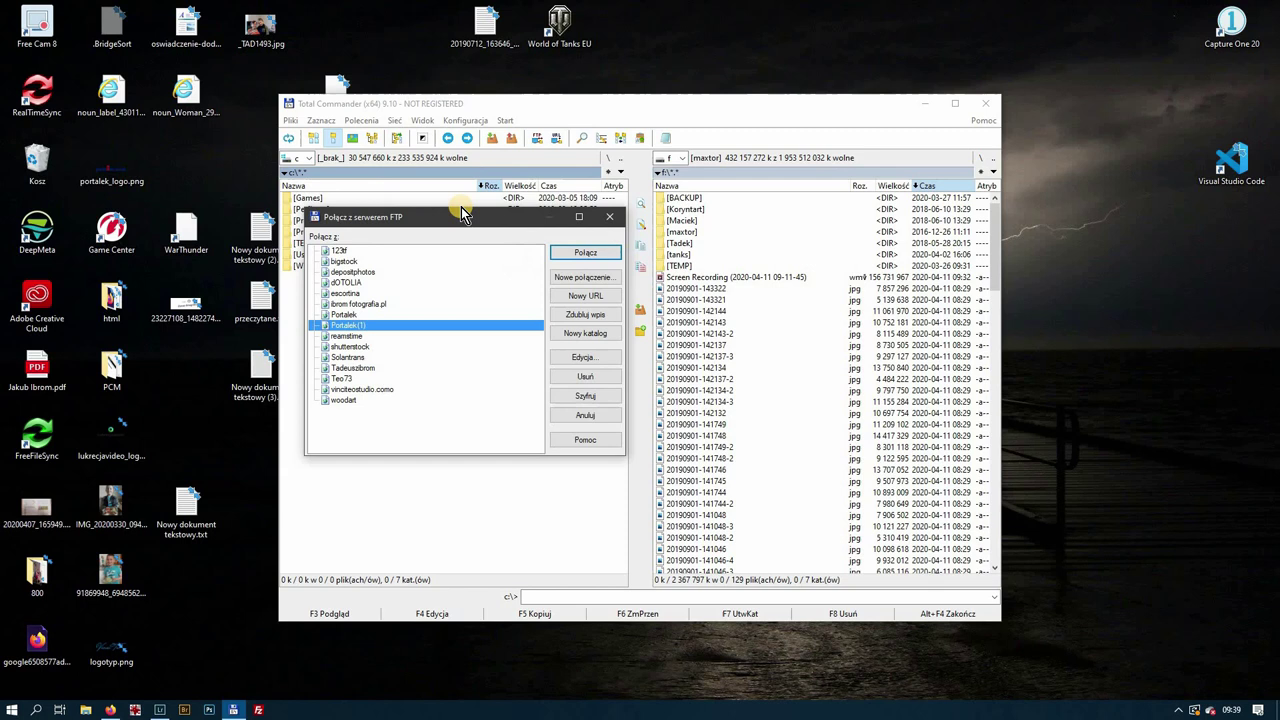
pyautogui.click(370, 252)
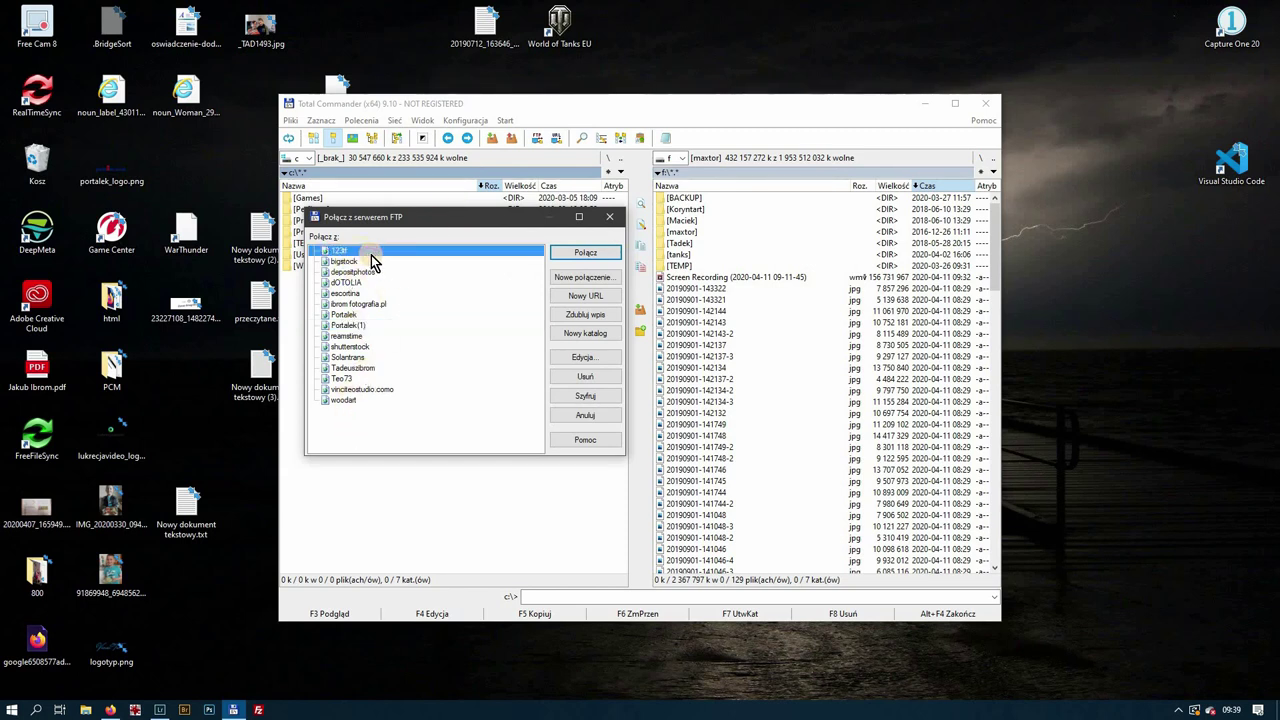
pyautogui.click(598, 256)
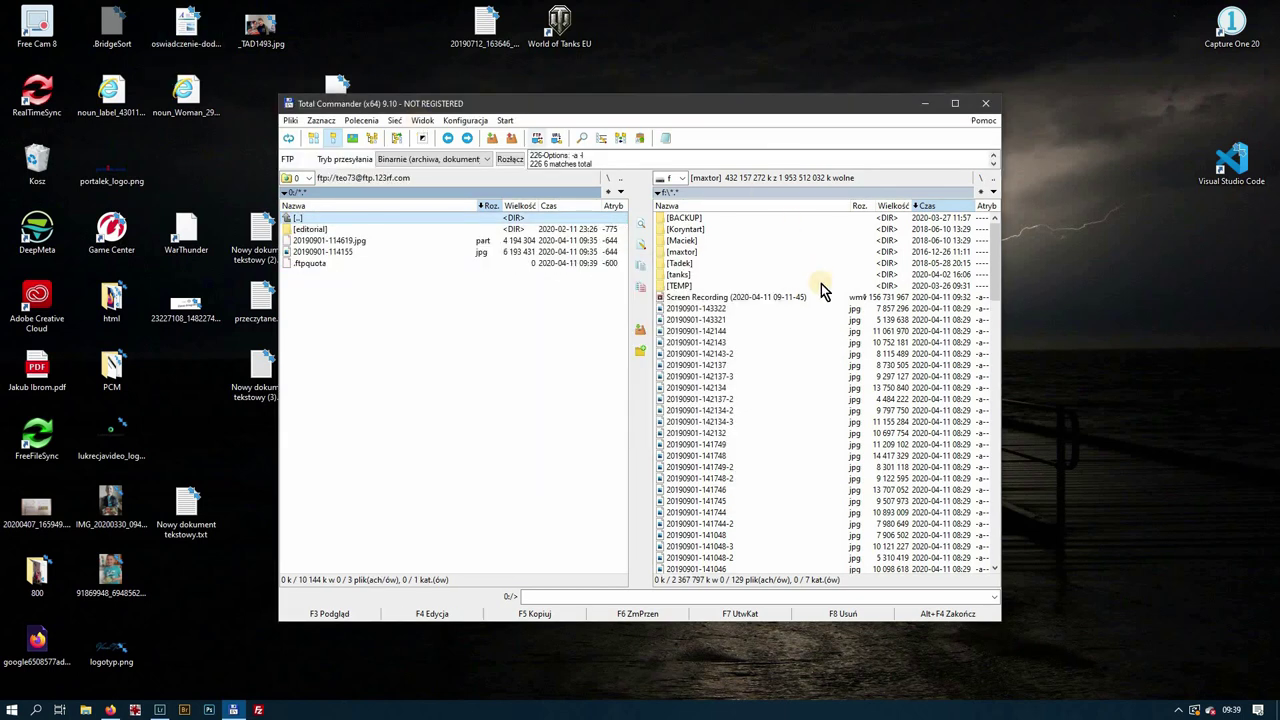
pyautogui.click(744, 312)
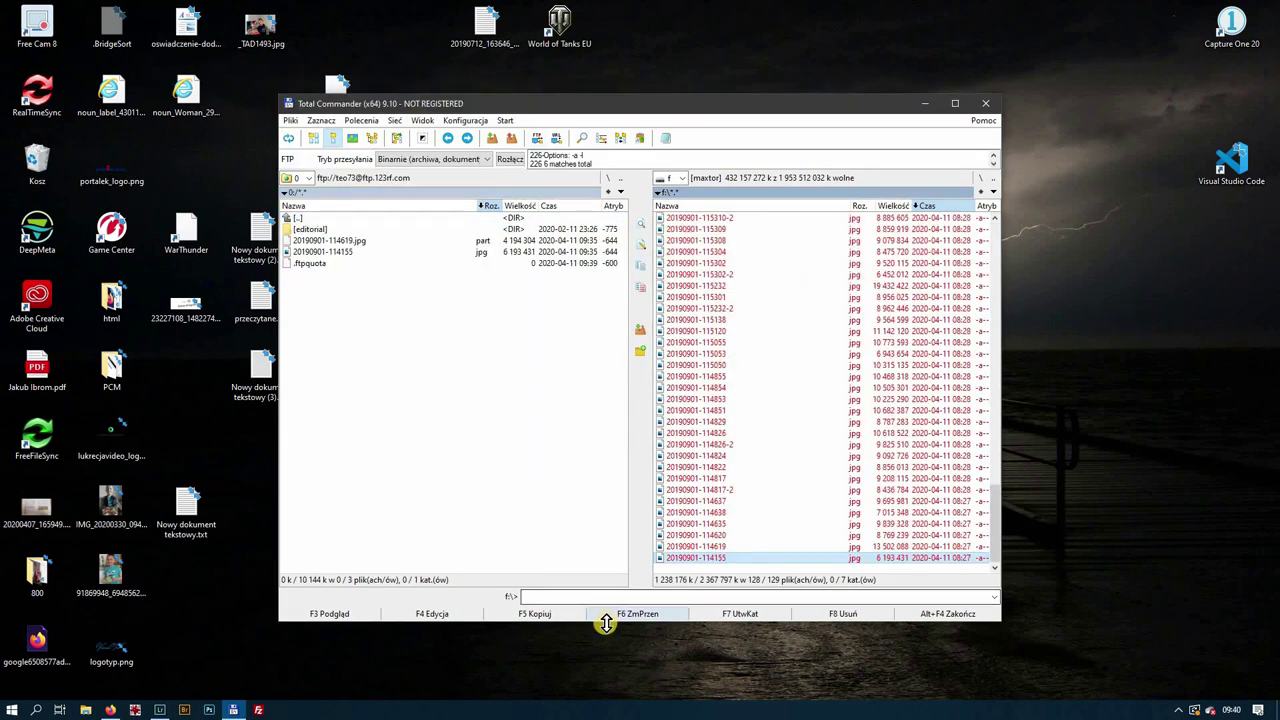
pyautogui.hotkey('shift', 'End')
pyautogui.click(560, 616)
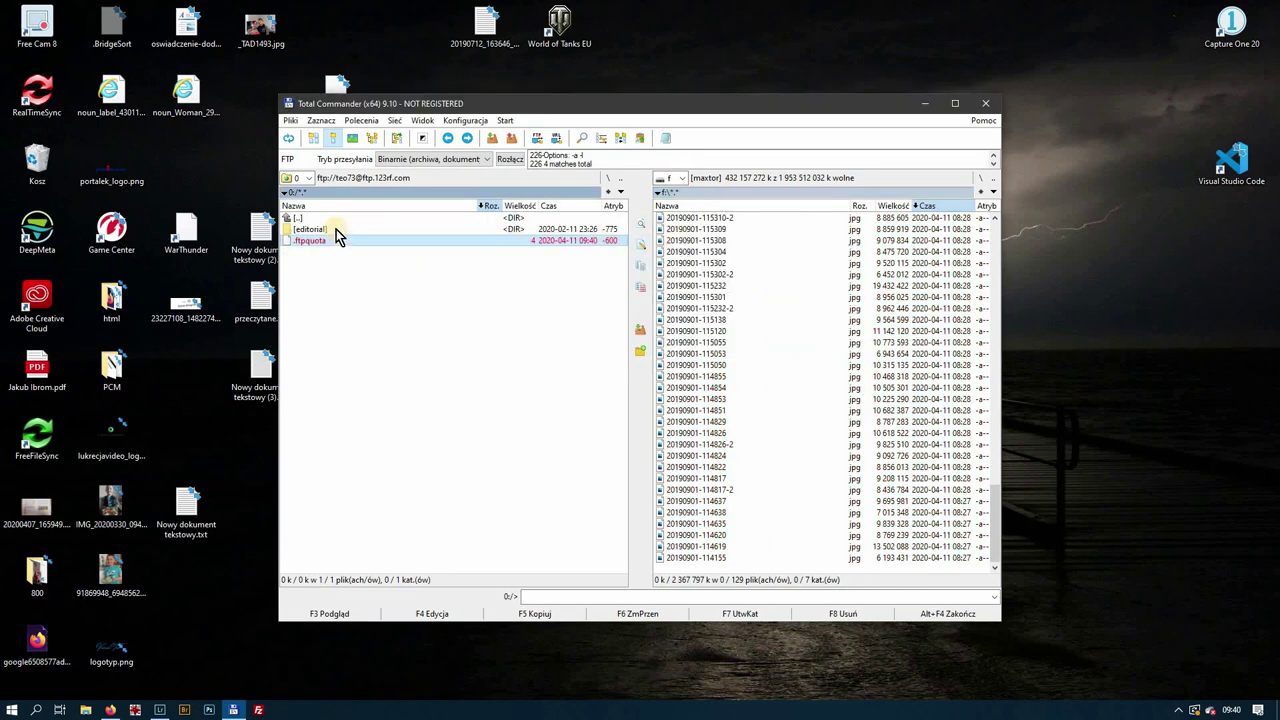
pyautogui.doubleClick(336, 229)
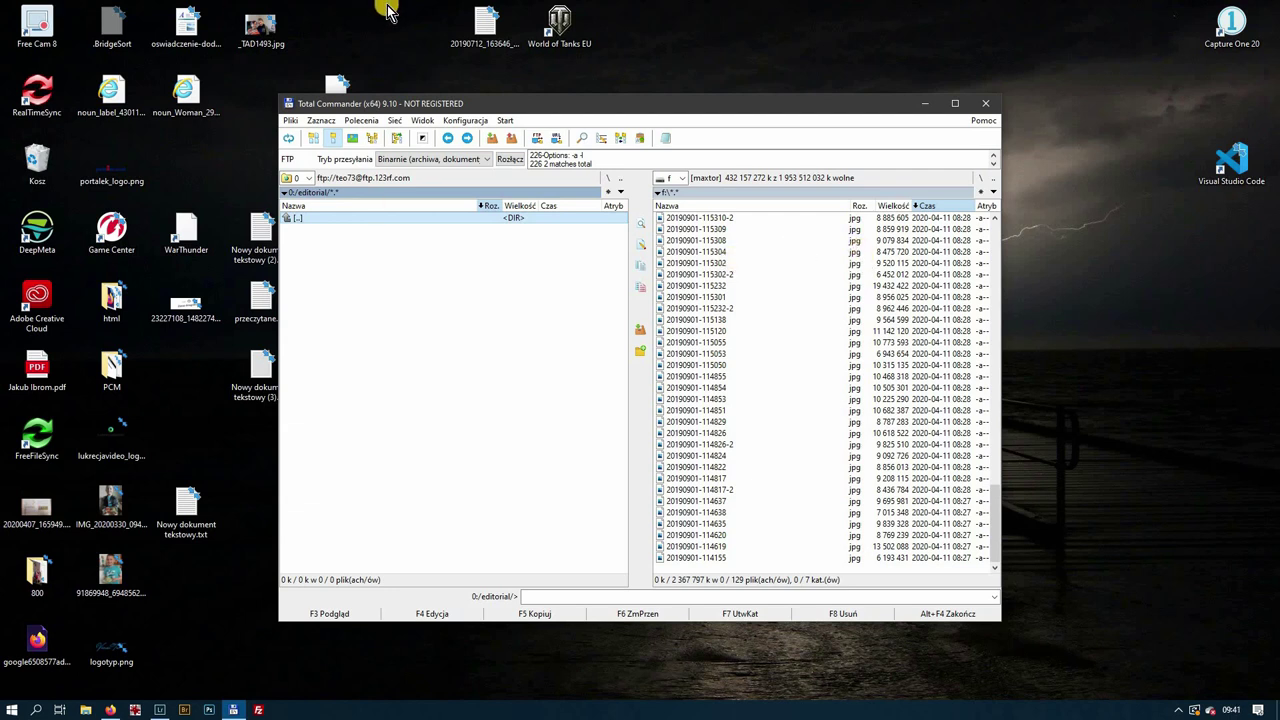
# Connect to the saved bigstock FTP server while keeping the 123rf connection open
pyautogui.click(395, 120)
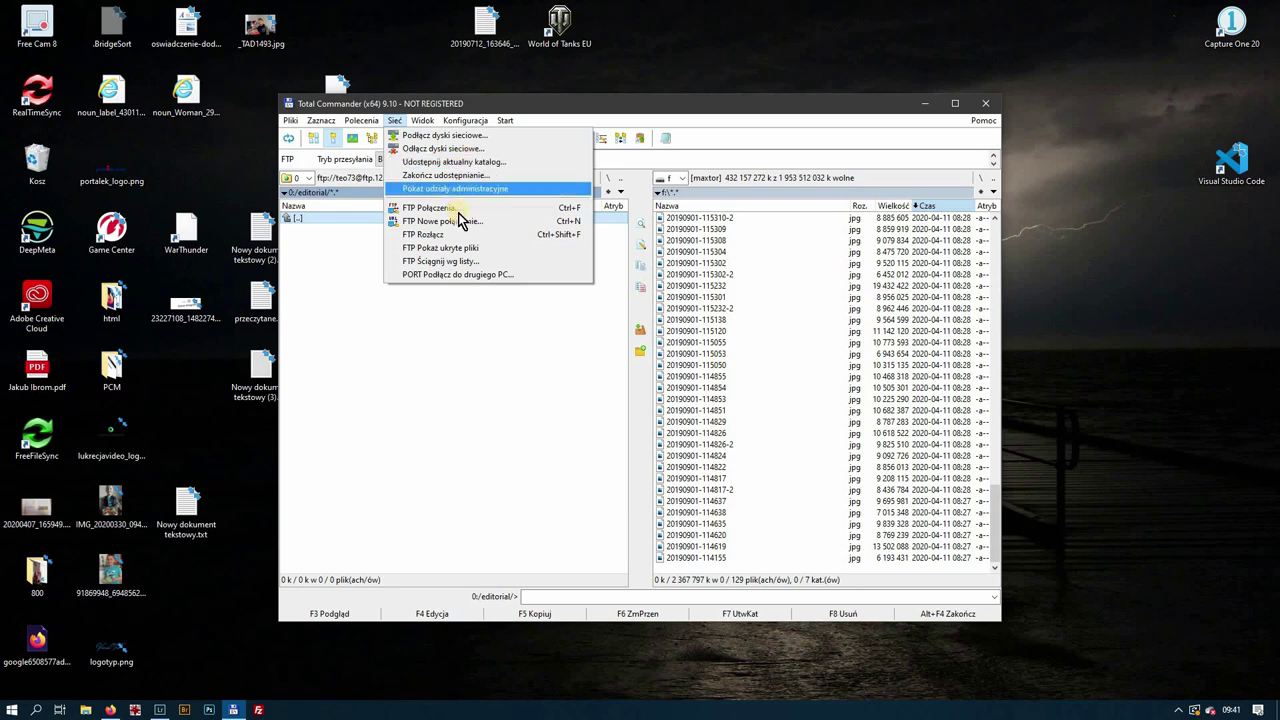
pyautogui.click(459, 208)
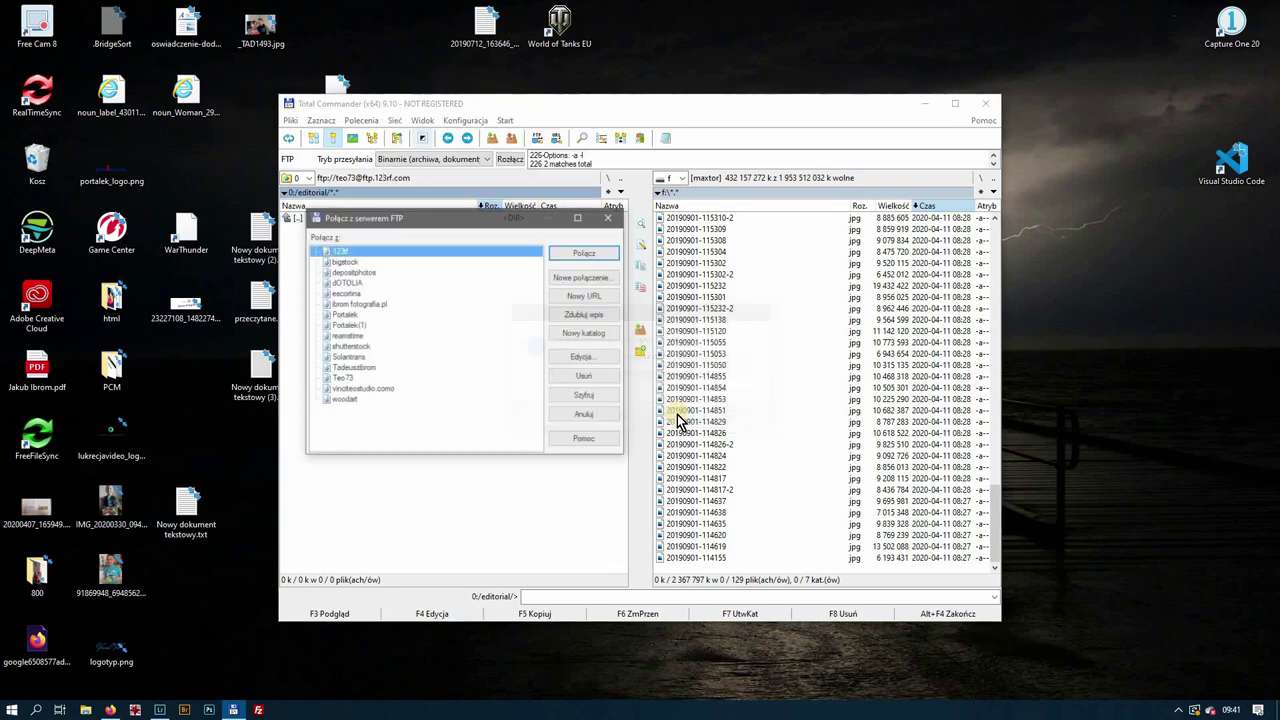
pyautogui.doubleClick(368, 261)
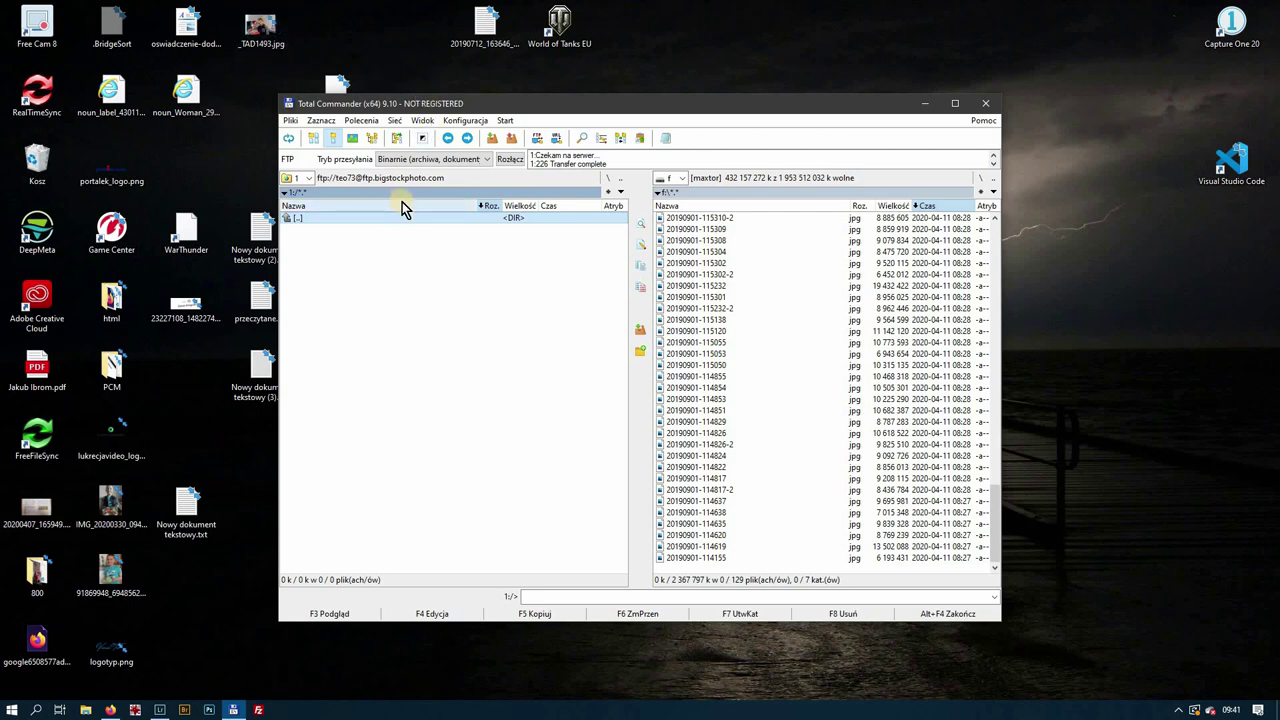
# Begin a new FTP connection entry with the session name 123, keeping the bigstock connection open
pyautogui.click(395, 120)
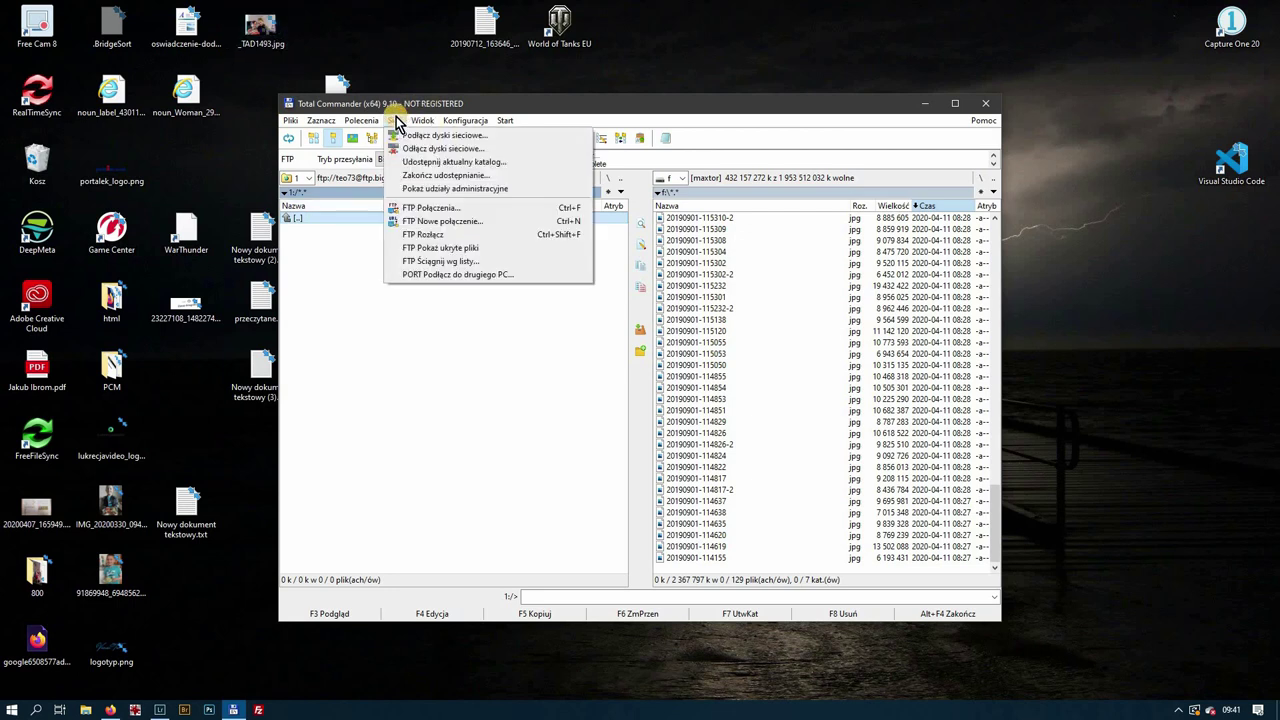
pyautogui.click(438, 233)
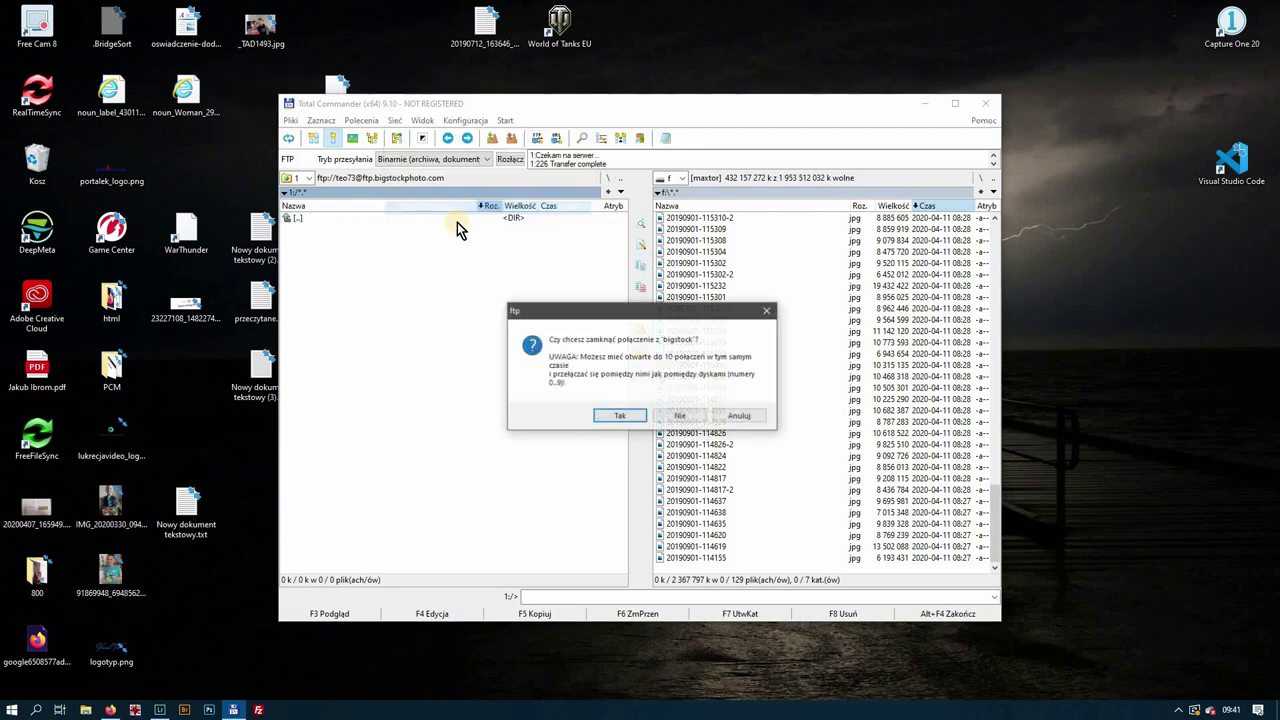
pyautogui.click(685, 415)
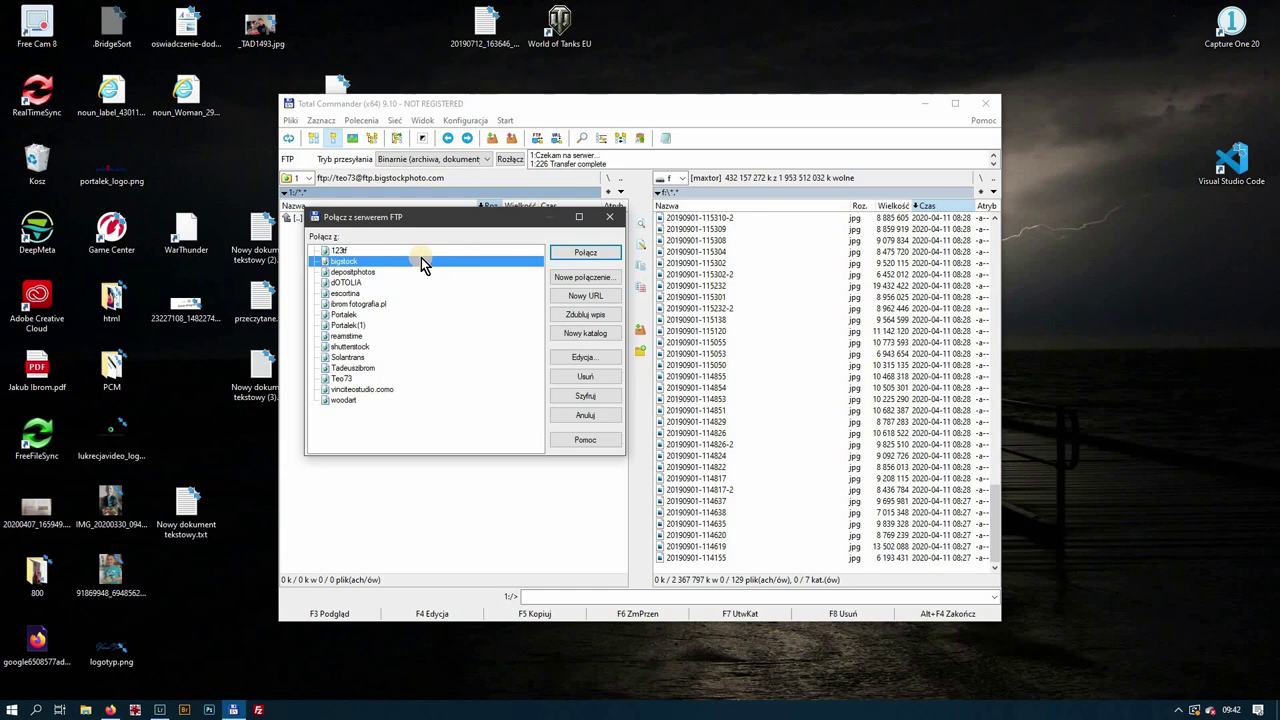
pyautogui.click(597, 280)
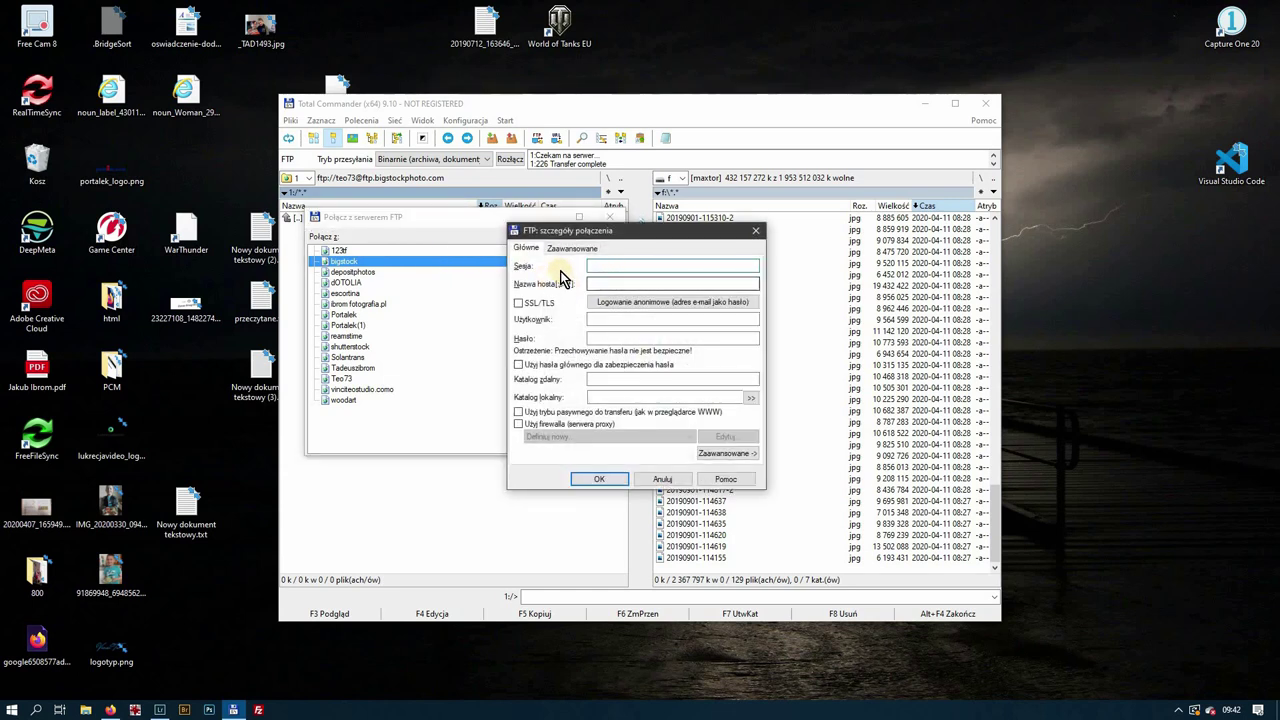
pyautogui.click(643, 265)
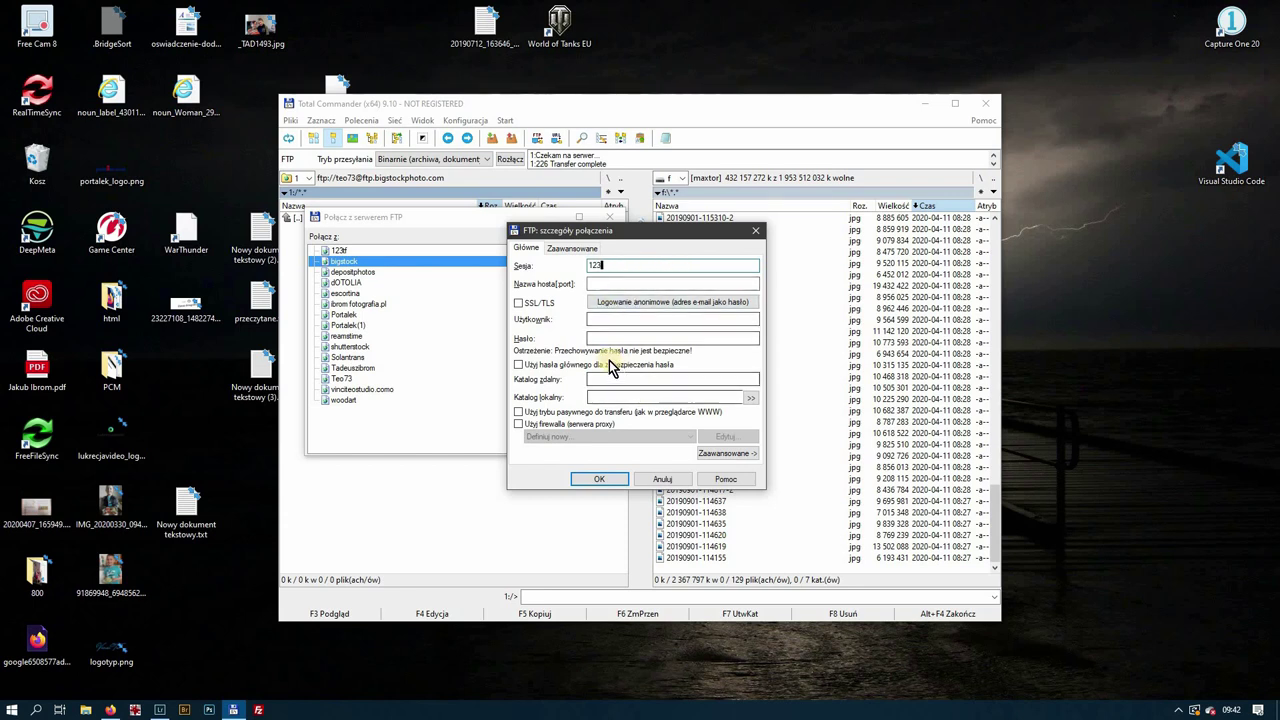
# Switch to Firefox and copy the FTP host address from the FTP instructions on 123RF's editorial photo upload page
pyautogui.click(110, 711)
pyautogui.click(150, 10)
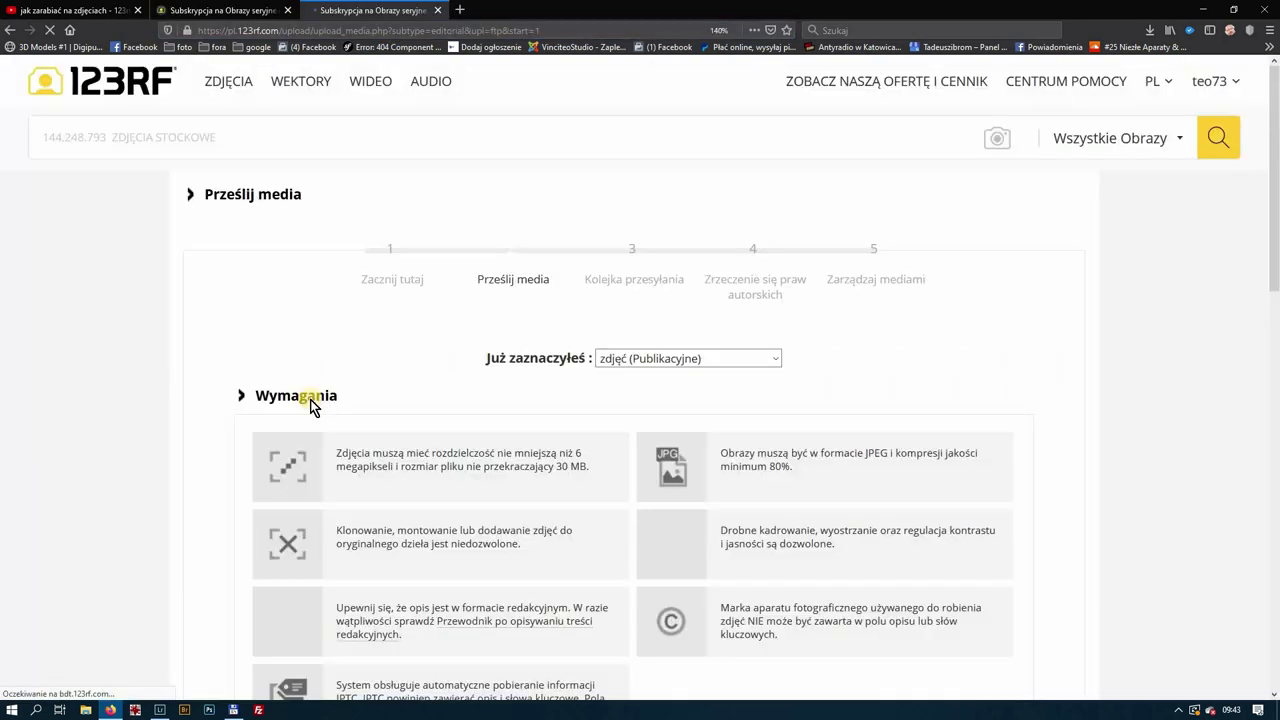
pyautogui.scroll(-6, 320, 405)
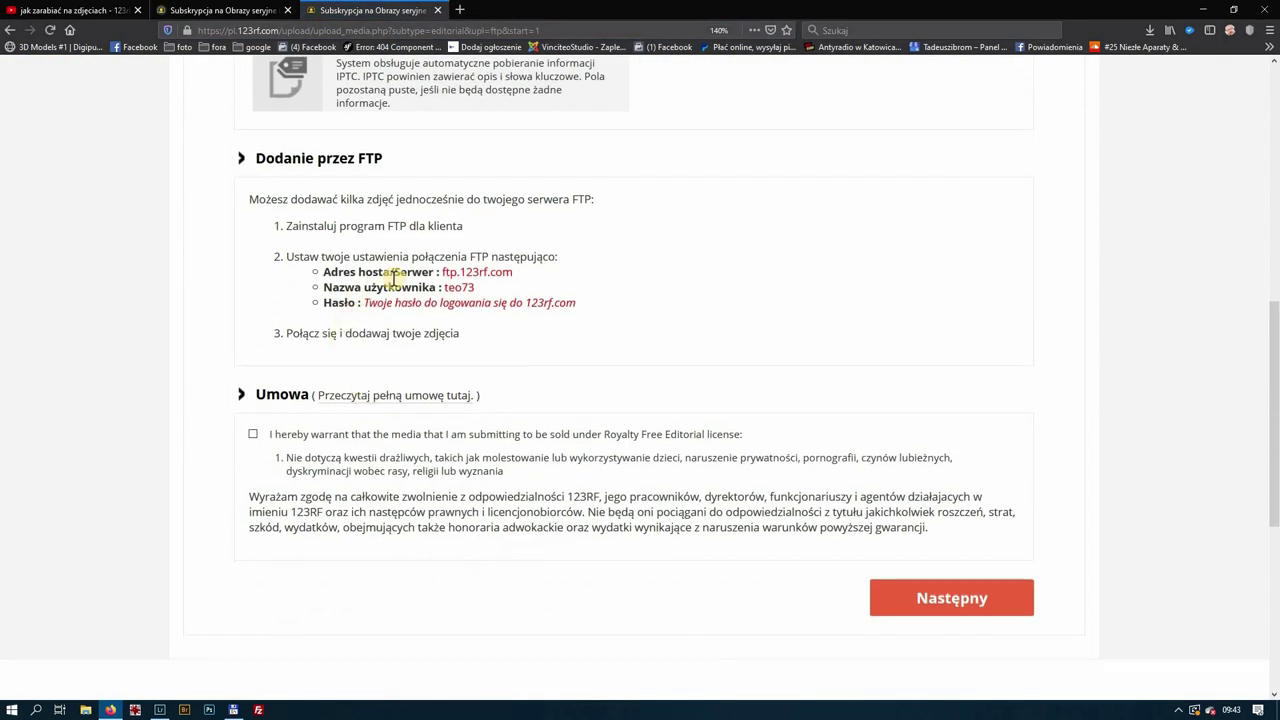
pyautogui.moveTo(450, 272); pyautogui.dragTo(512, 272)
pyautogui.rightClick(460, 274)
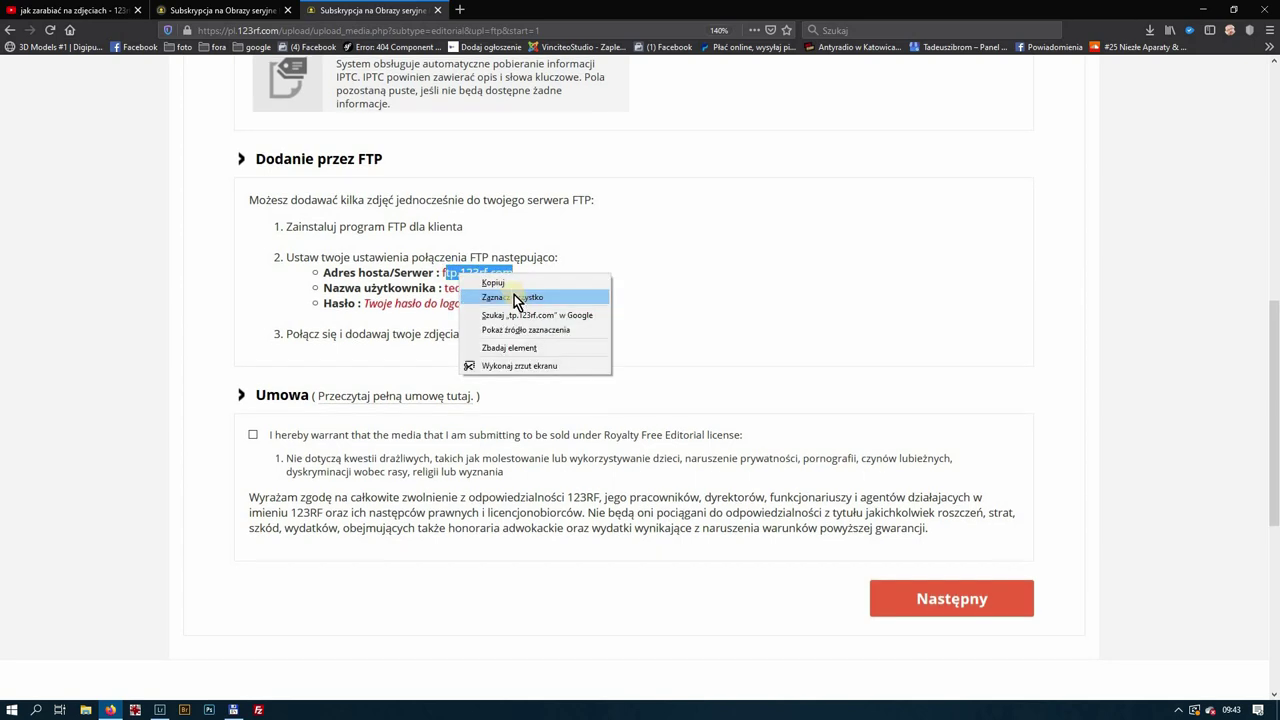
pyautogui.click(516, 284)
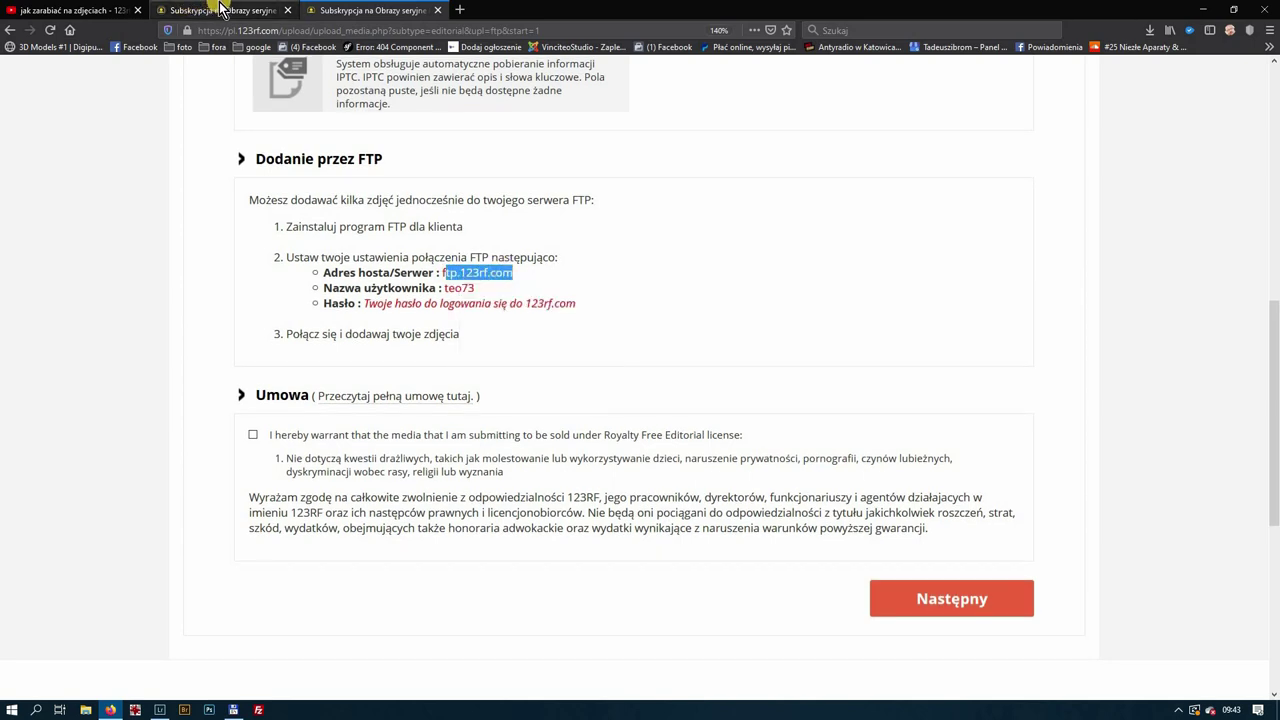
# Return to Total Commander, paste the copied address as the new connection's host name, and go back to the 123RF page in Firefox
pyautogui.click(236, 709)
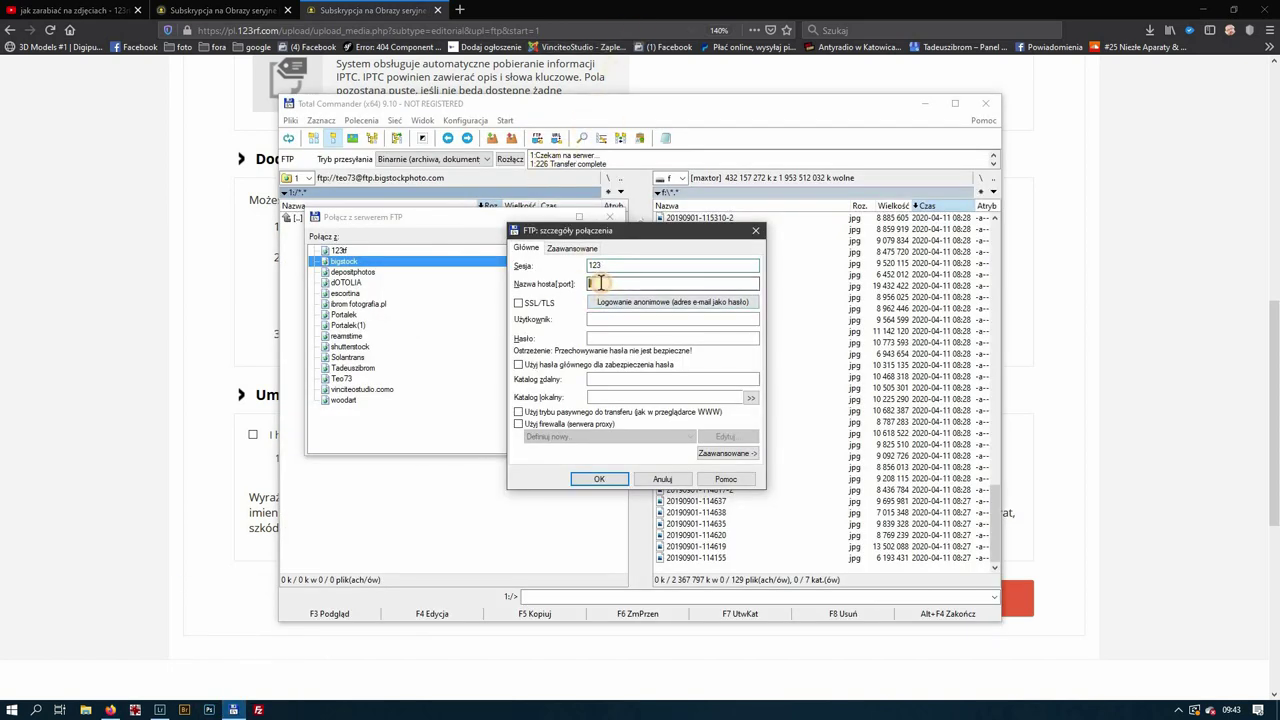
pyautogui.rightClick(616, 284)
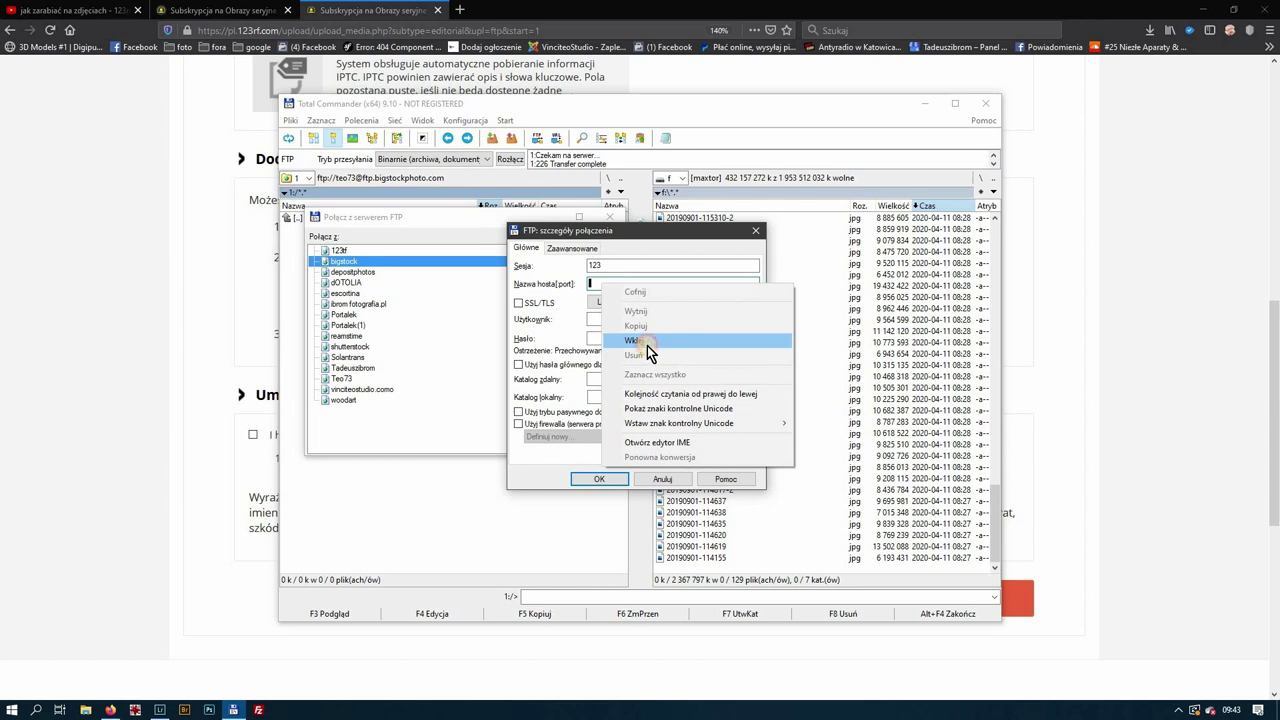
pyautogui.click(648, 342)
pyautogui.click(15, 310)
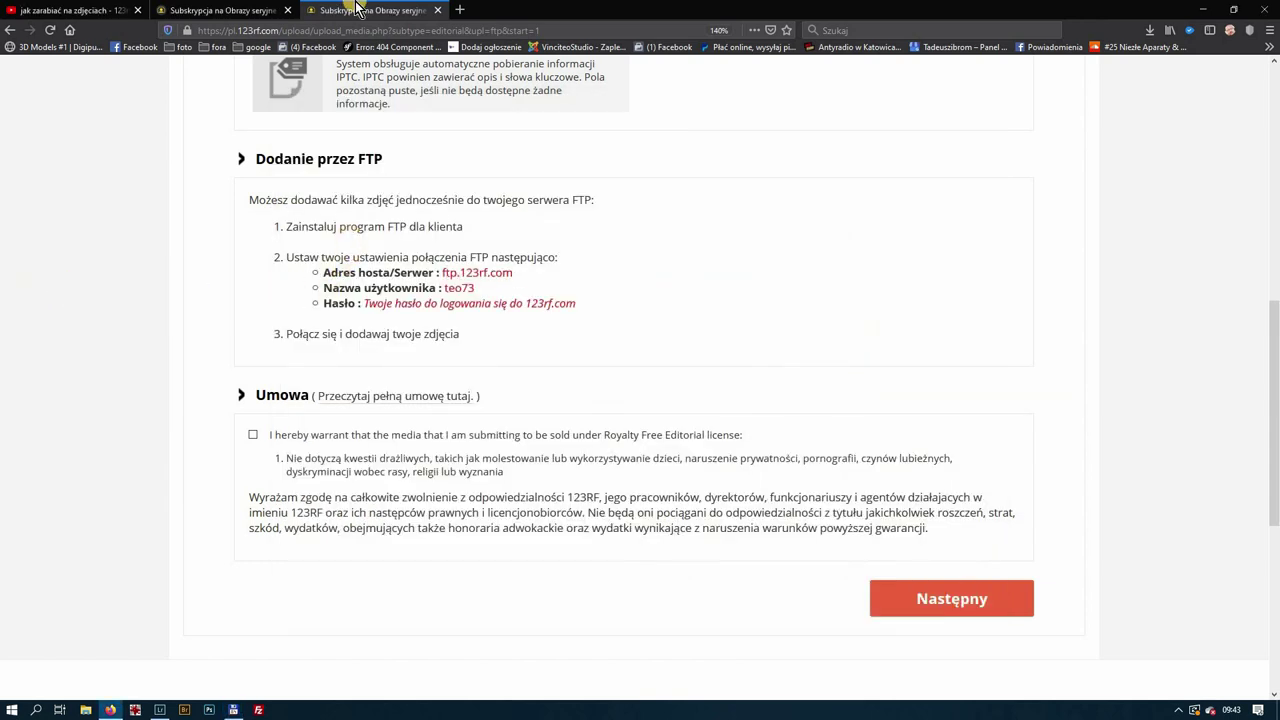